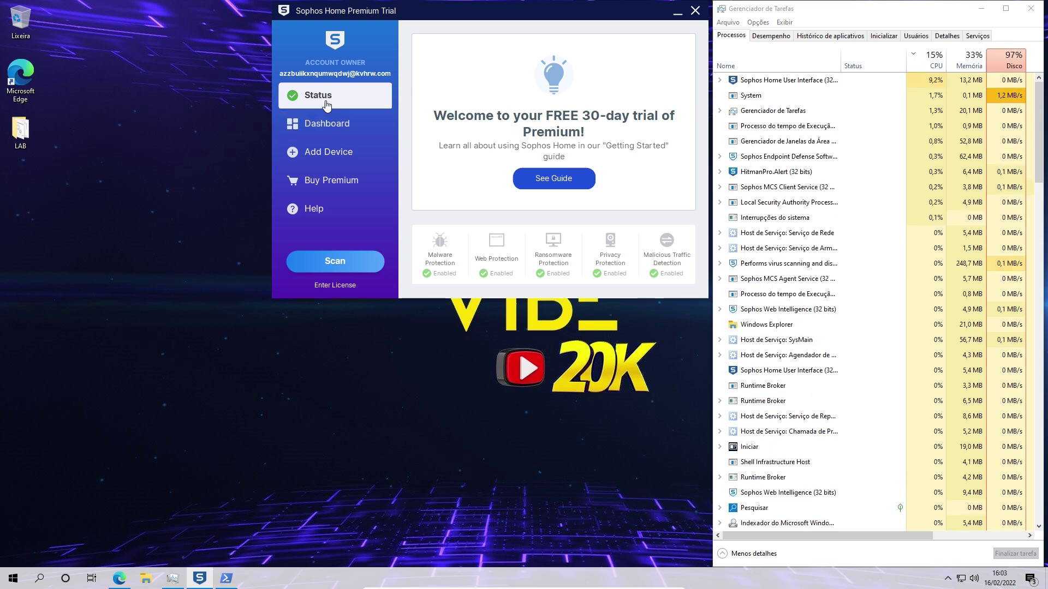
Open the online Sophos Home dashboard and review this device's protection status and recent activity.
click(326, 136)
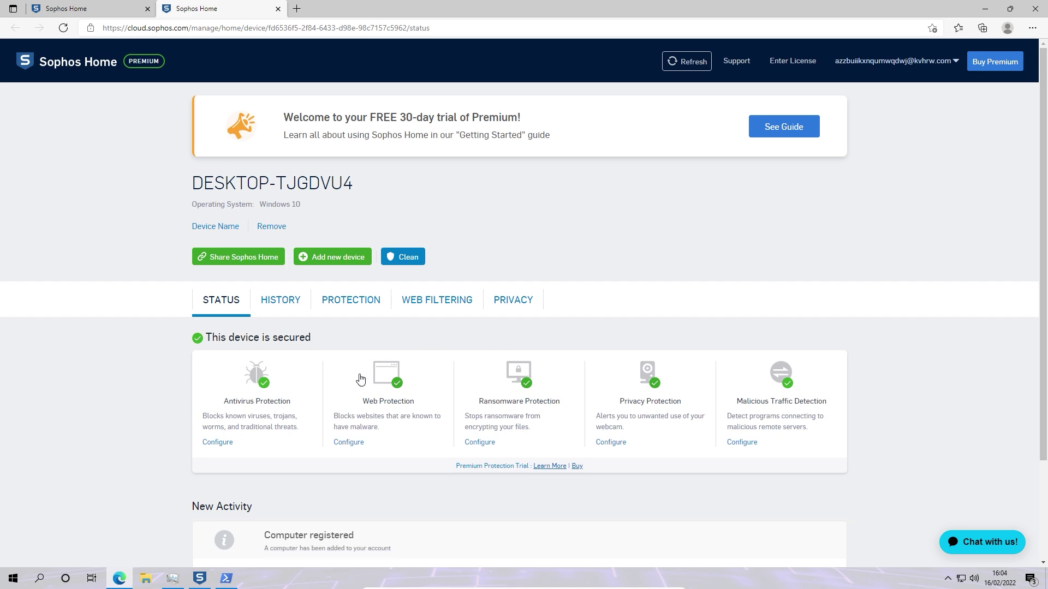
scroll(329, 276, down, 2)
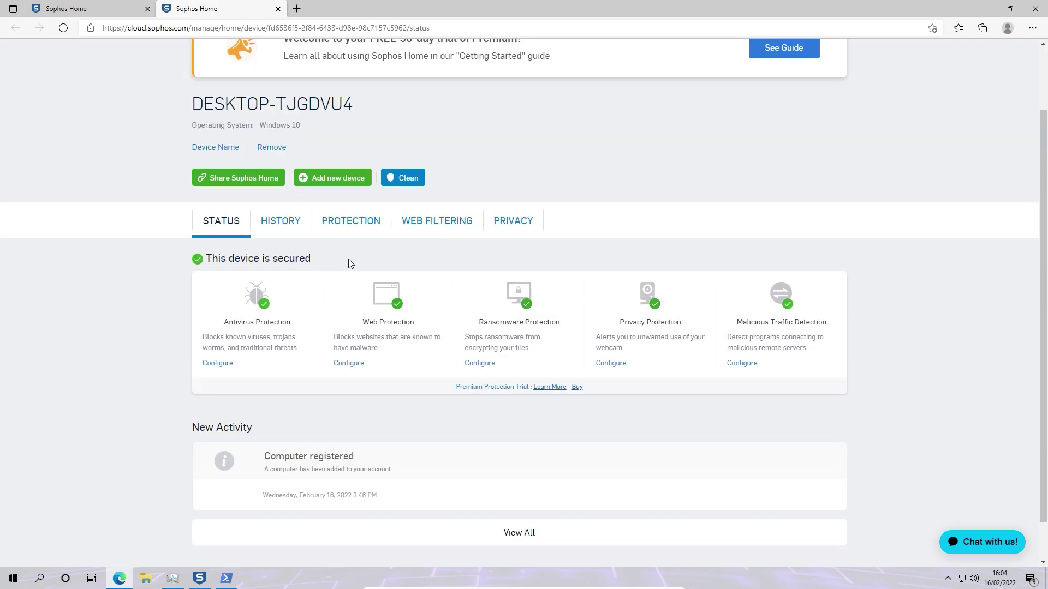
scroll(505, 419, down, 1)
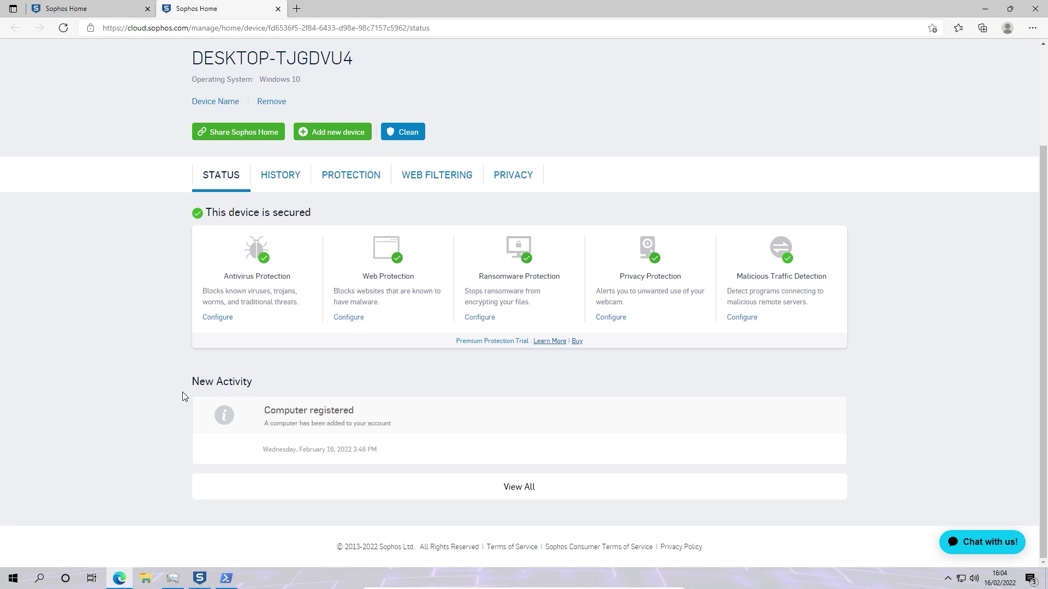
scroll(334, 323, up, 3)
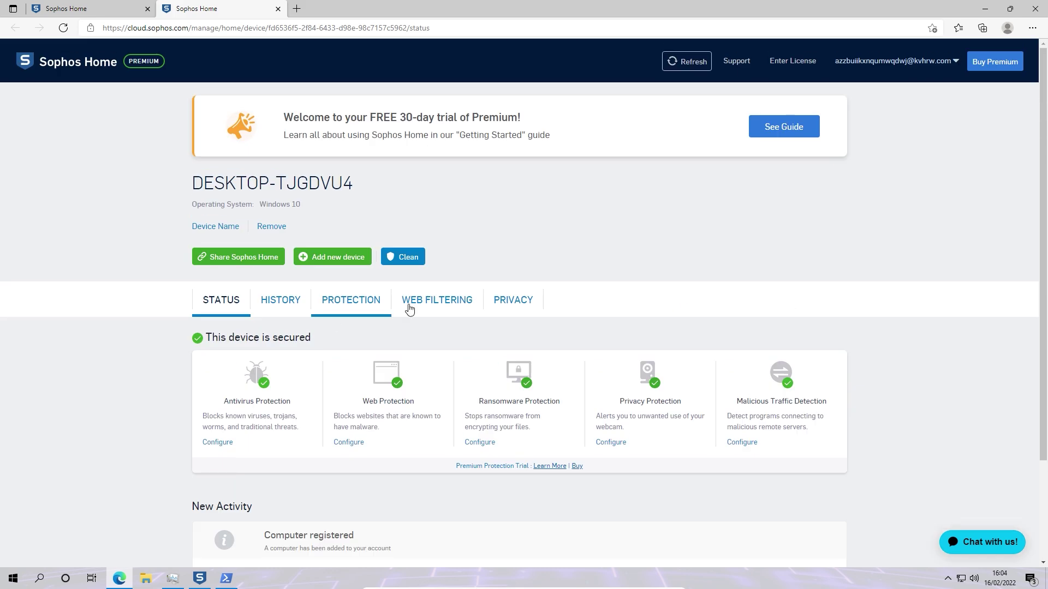
click(984, 8)
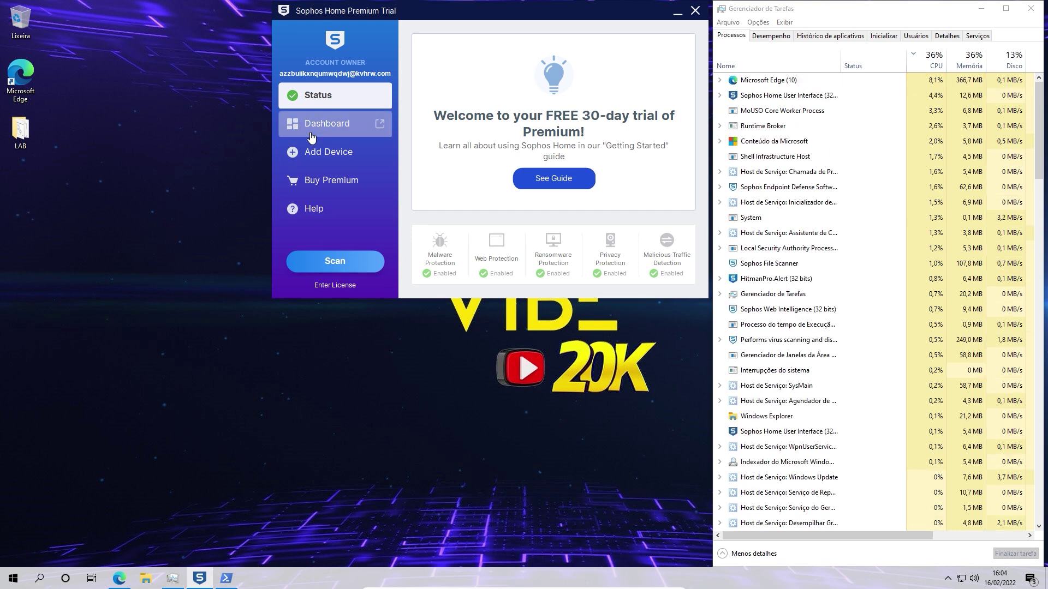
click(119, 578)
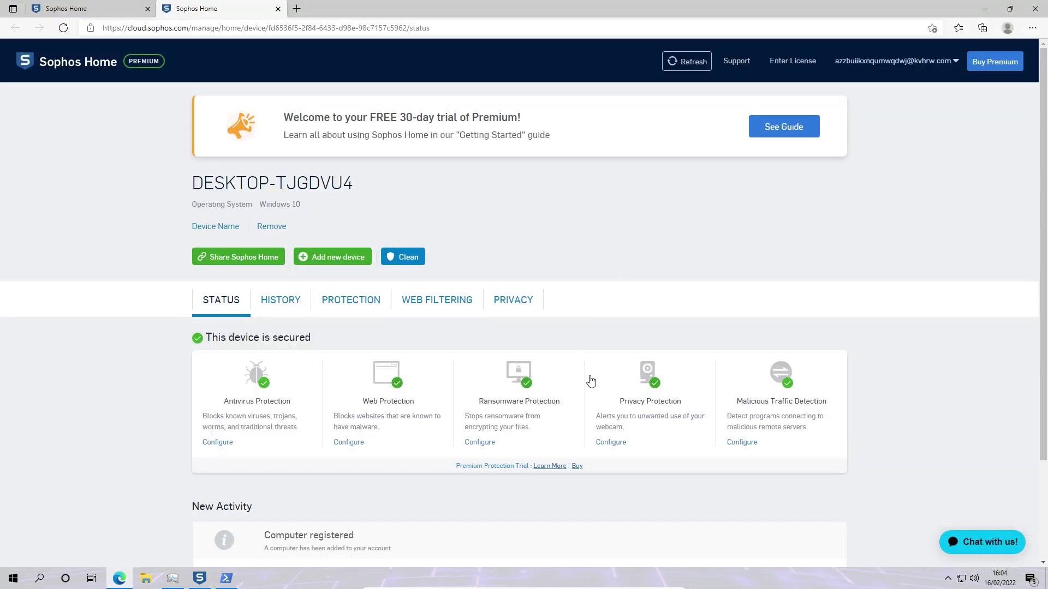
scroll(566, 344, down, 2)
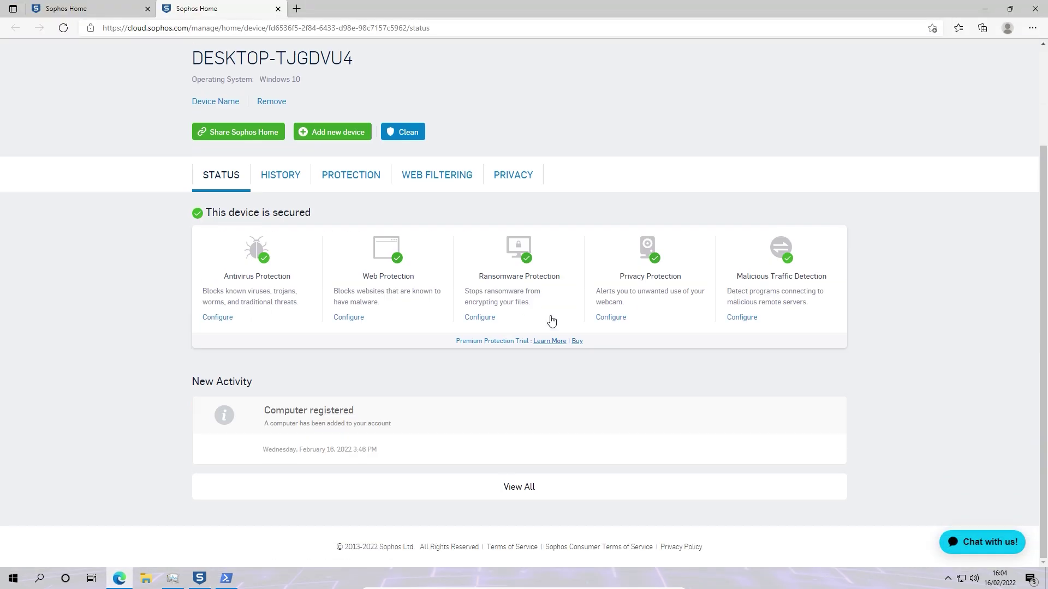
click(985, 8)
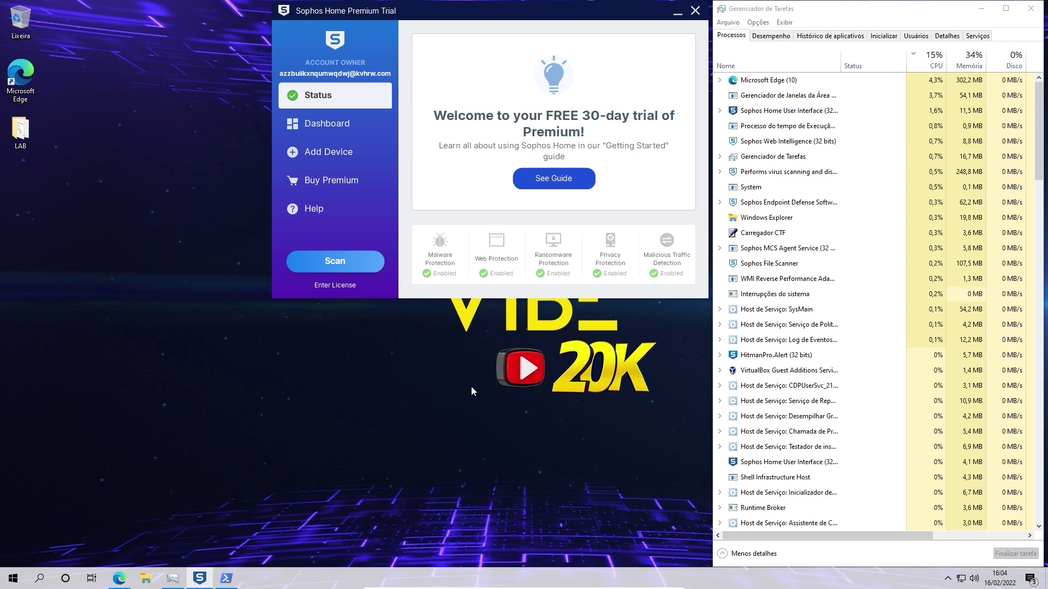
Extract the CUIDADO INFECTADO.7z archive inside the LAB folder, entering the archive password.
double_click(21, 131)
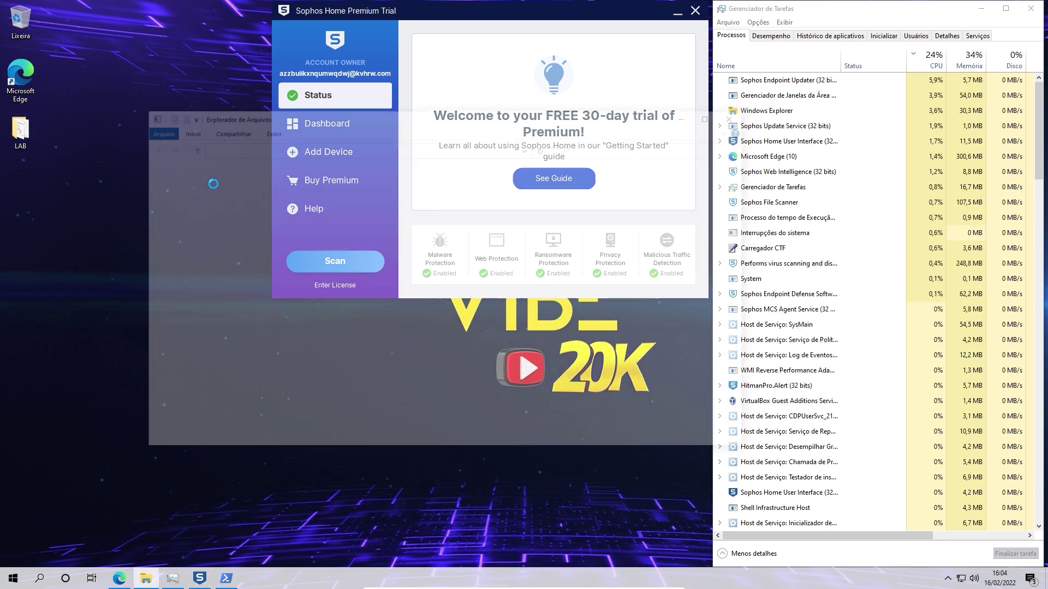
click(253, 218)
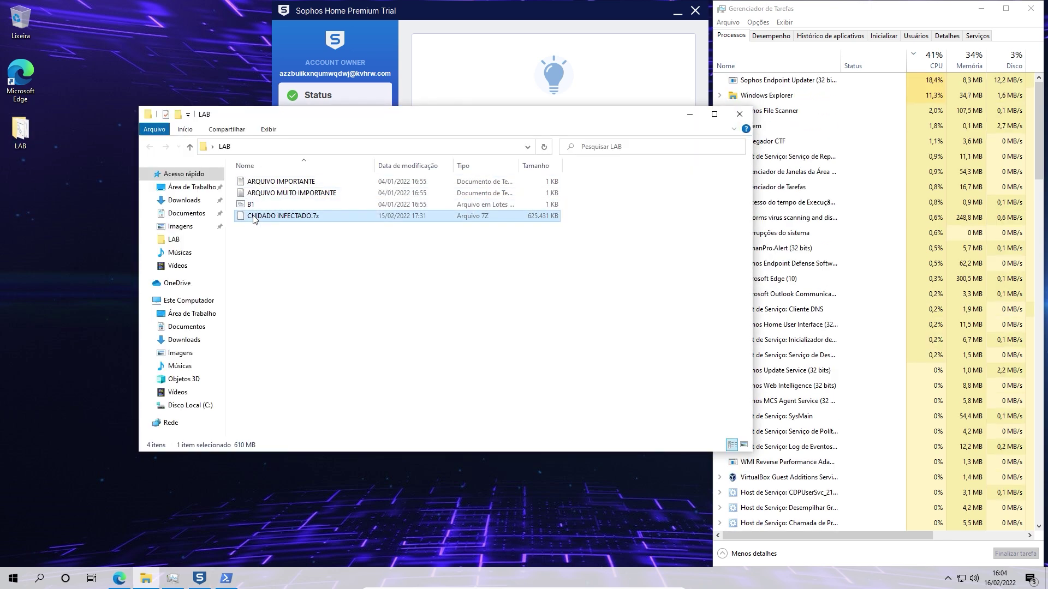
right_click(253, 216)
mouse_move(305, 247)
click(503, 284)
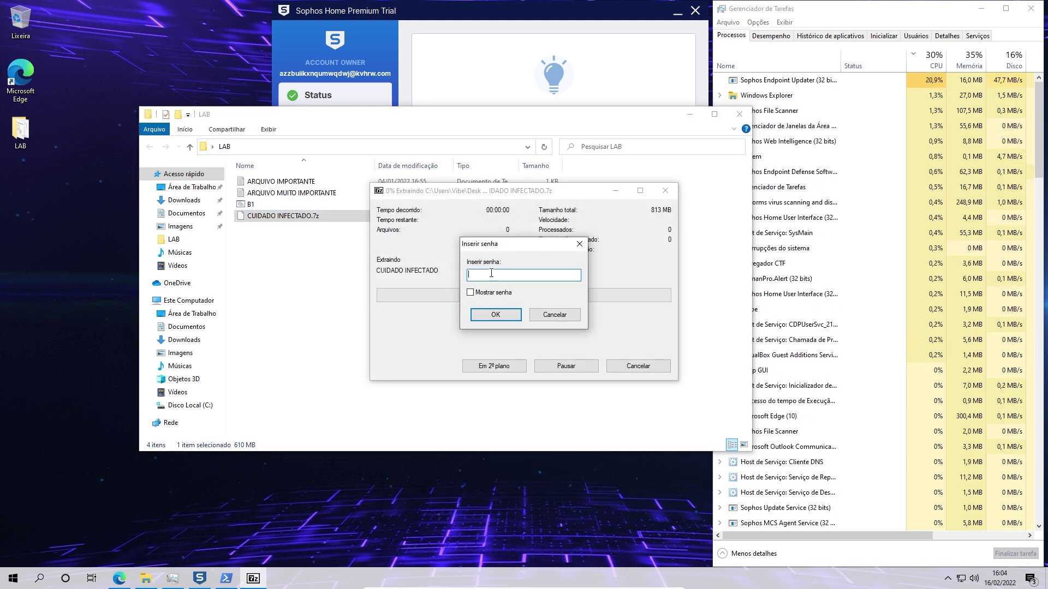
text(infec)
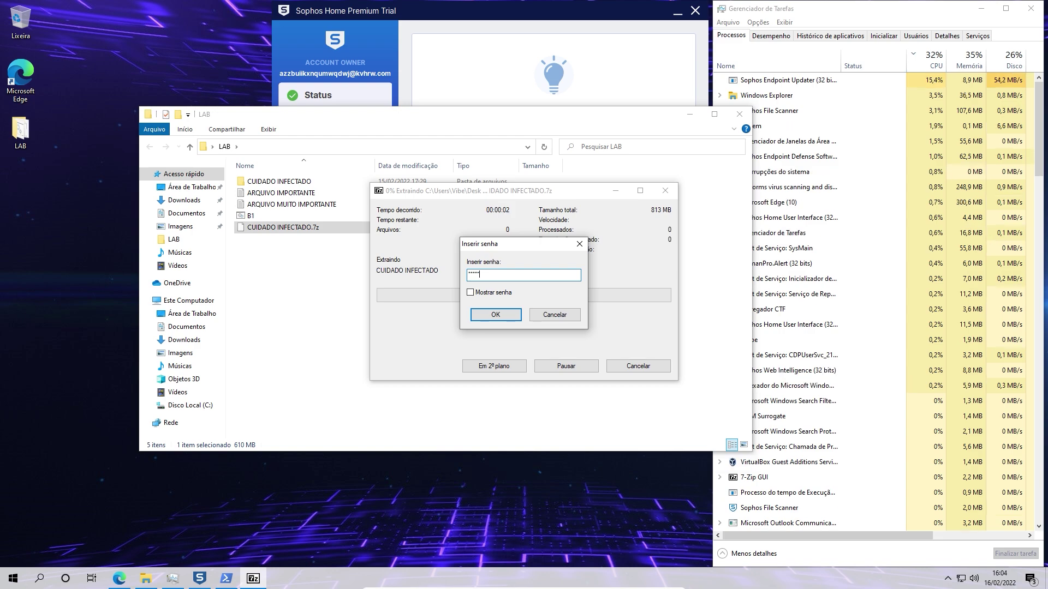
key(Return)
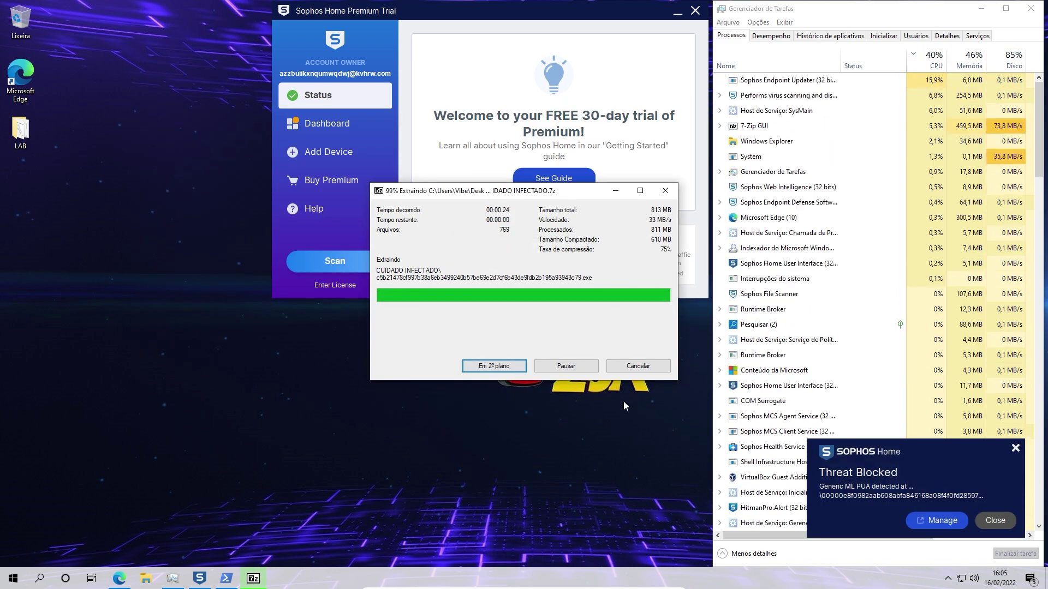
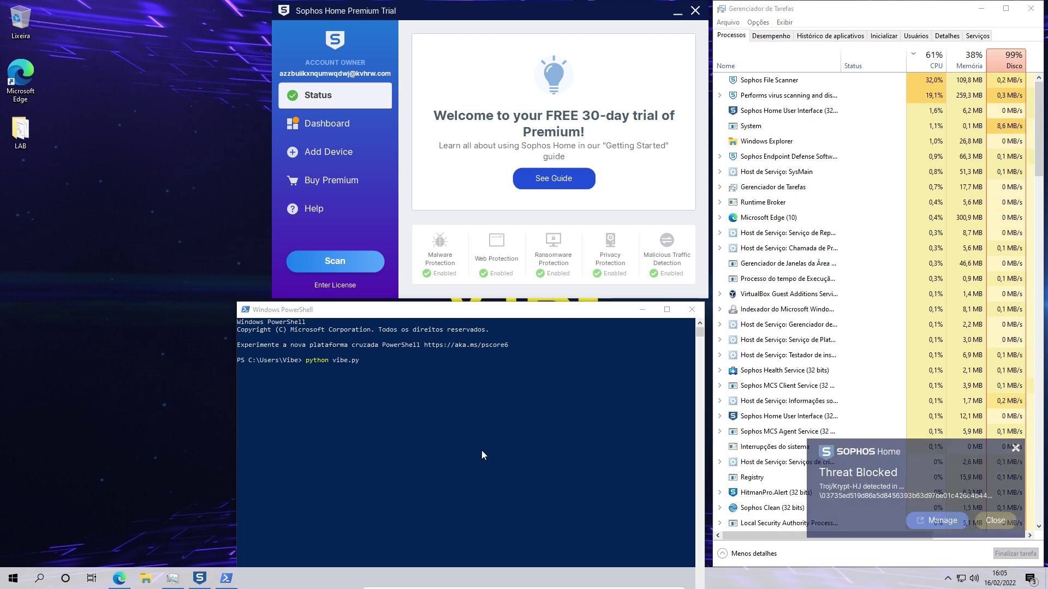
Open the device's online Sophos Home dashboard and review the threat detections listed under New Activity.
click(328, 209)
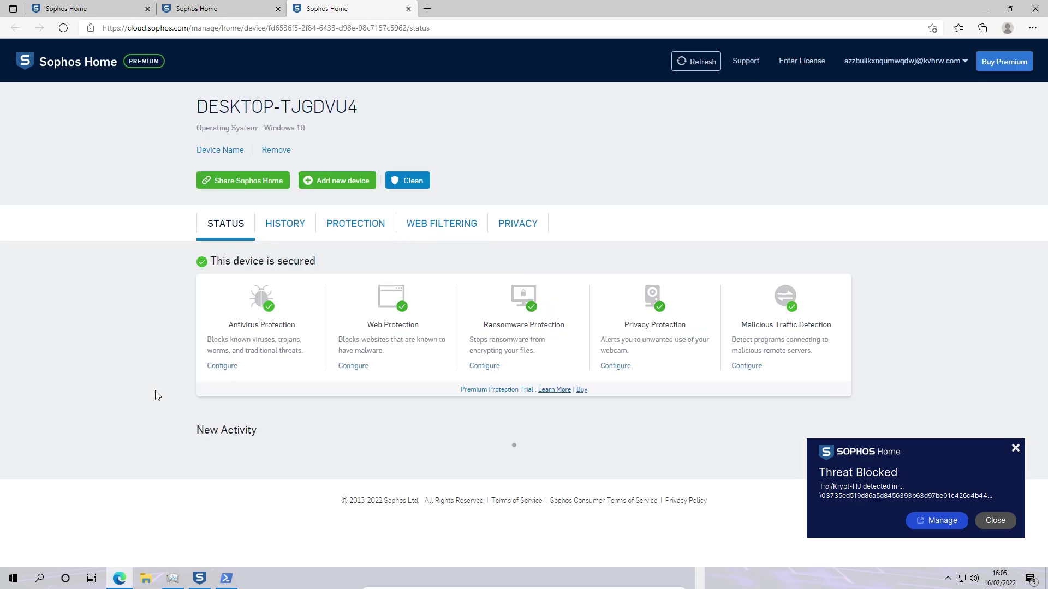
scroll(151, 404, down, 15)
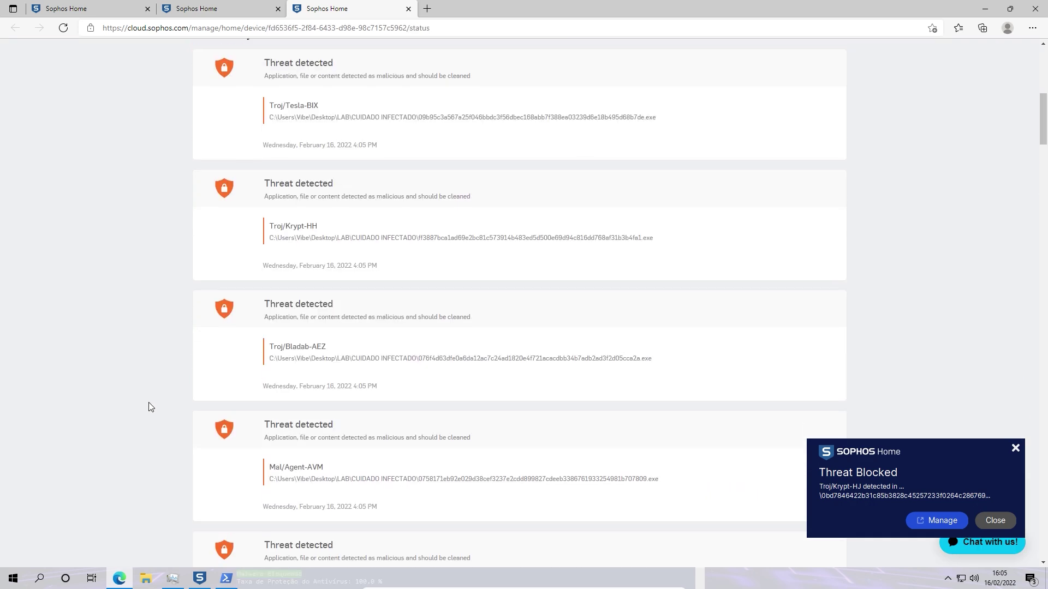
scroll(148, 404, down, 2)
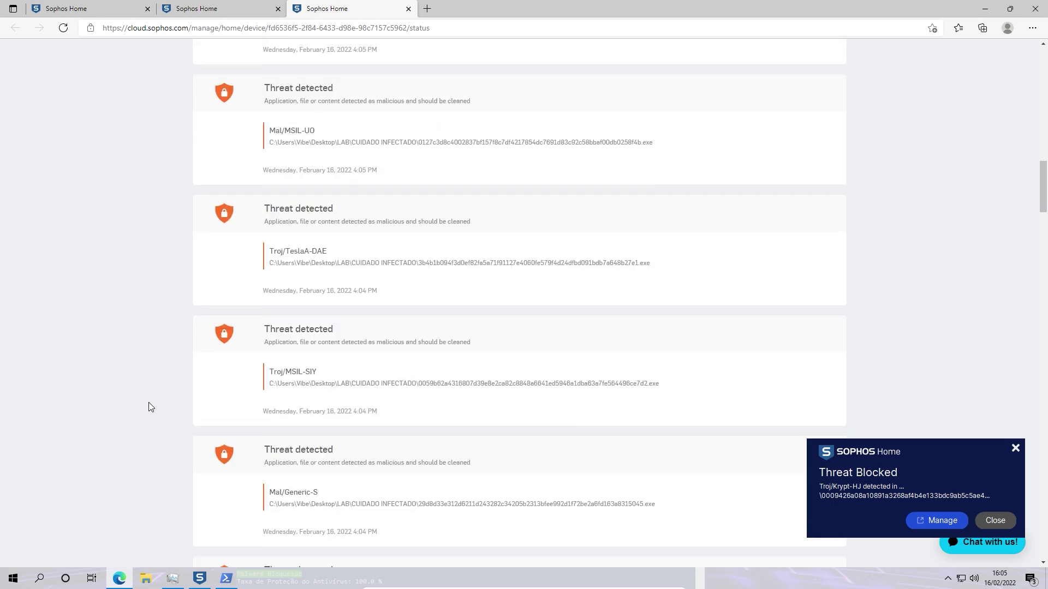
scroll(148, 404, up, 15)
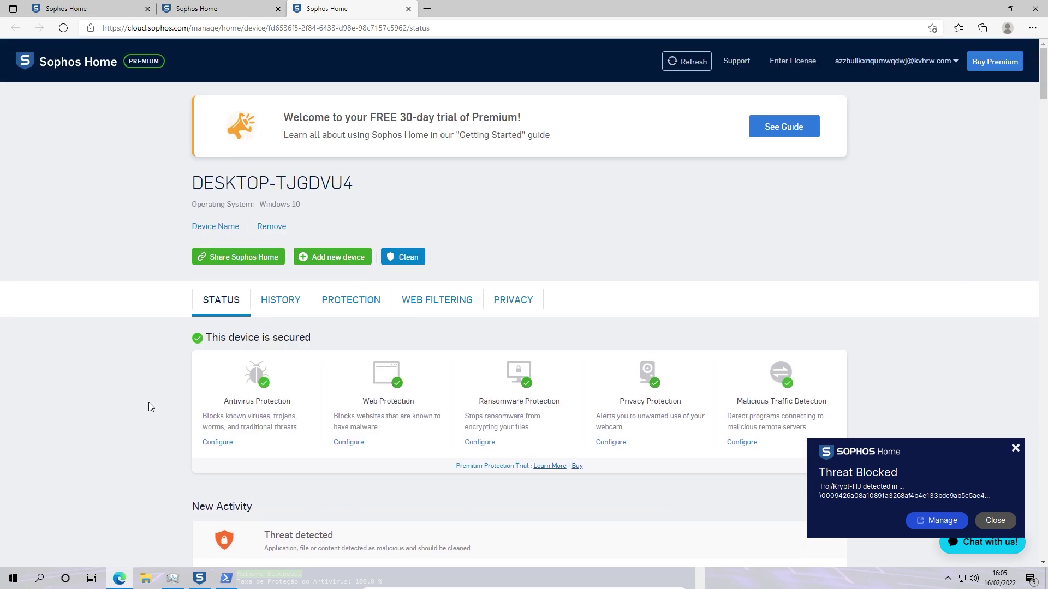
scroll(148, 403, down, 5)
click(985, 8)
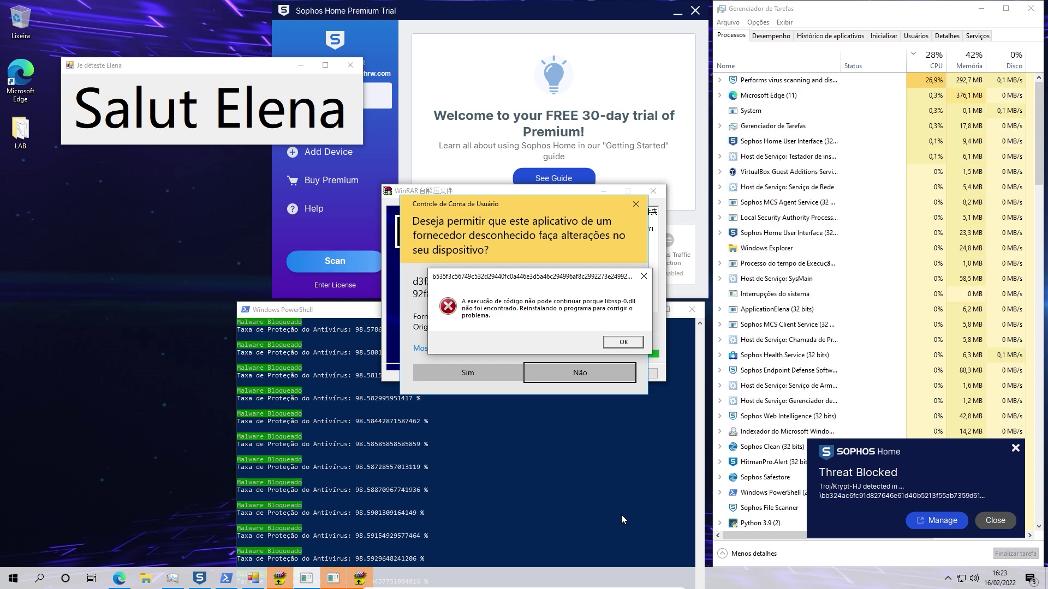
Read the end of the PowerShell test output and clear it plus the leftover error, permission, greeting and WinRAR windows from the desktop.
drag(364, 314, 363, 173)
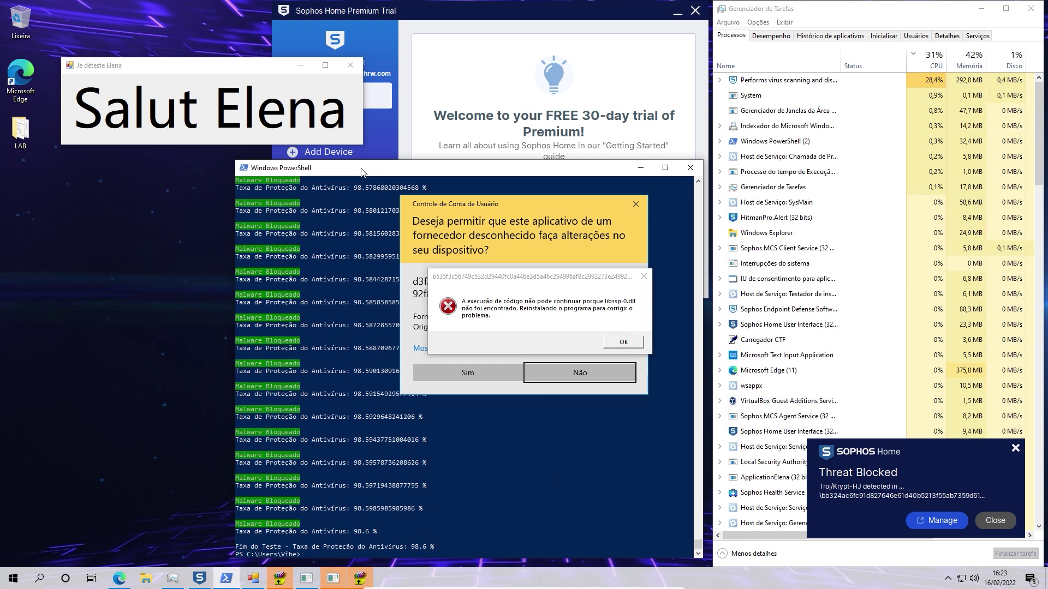
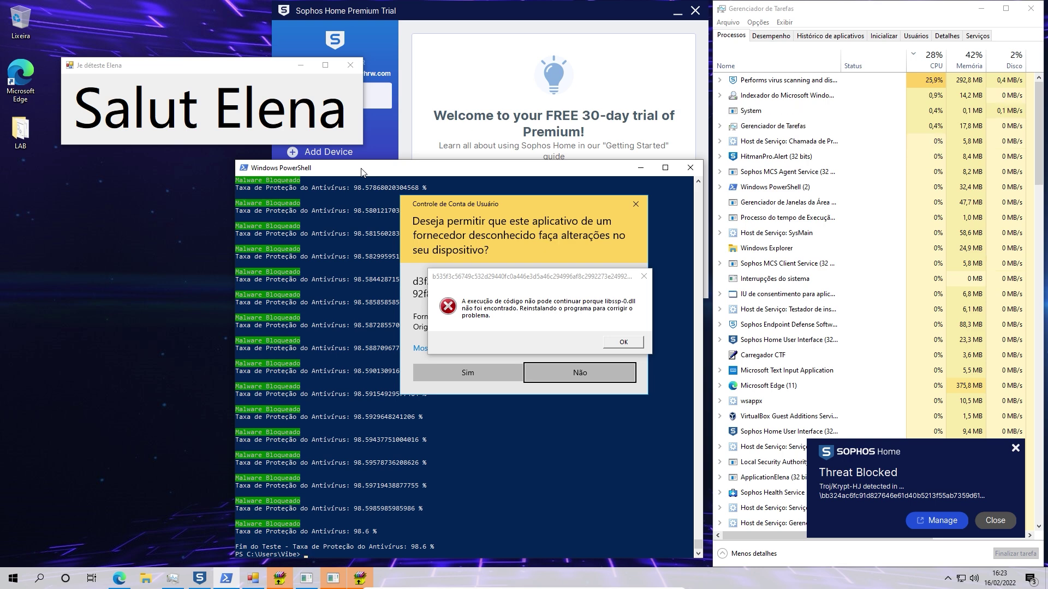
click(639, 169)
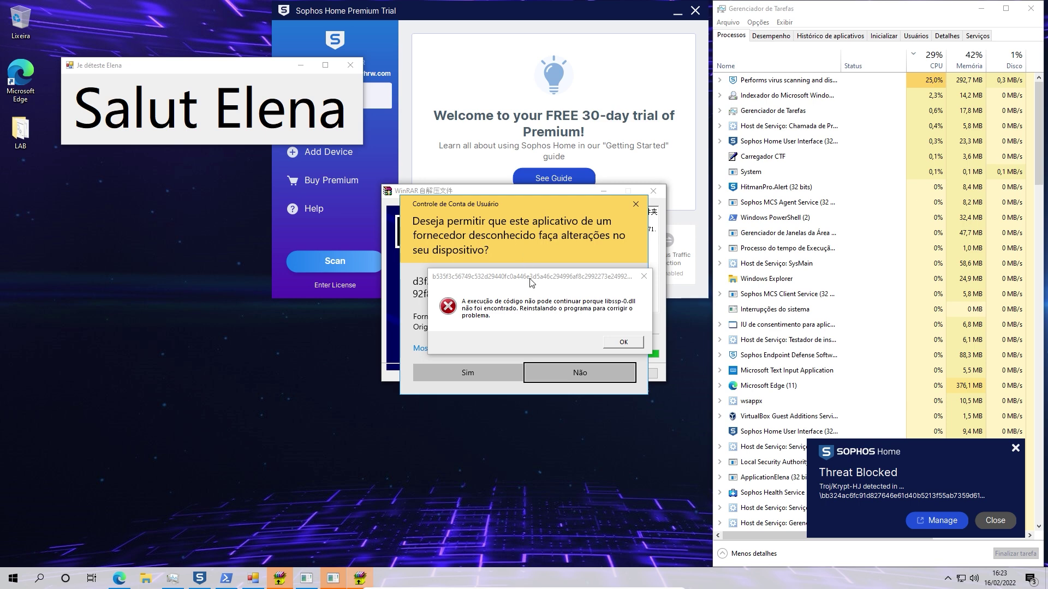
click(643, 276)
click(635, 203)
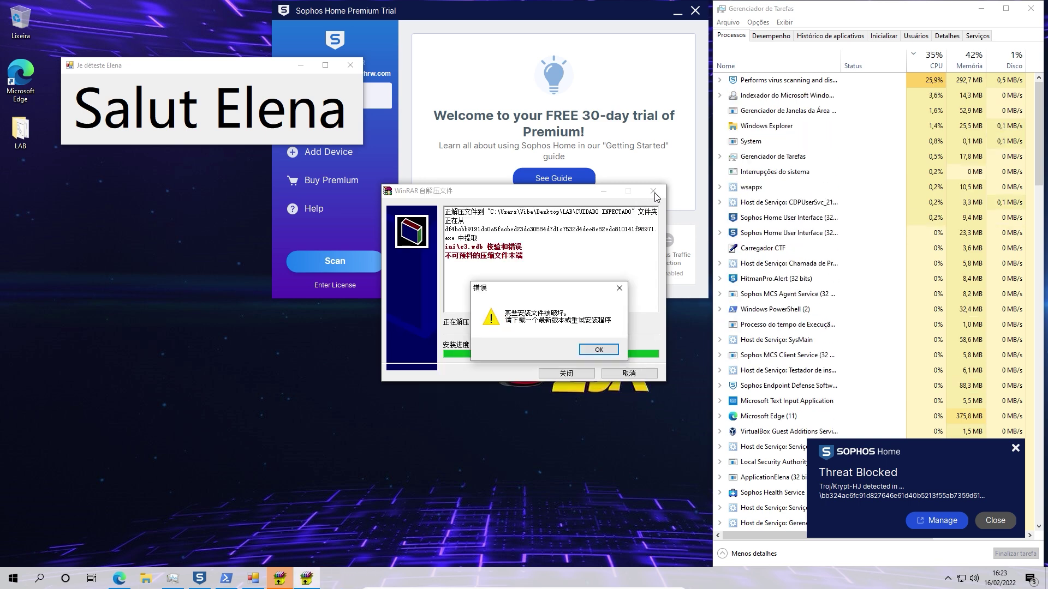
click(606, 296)
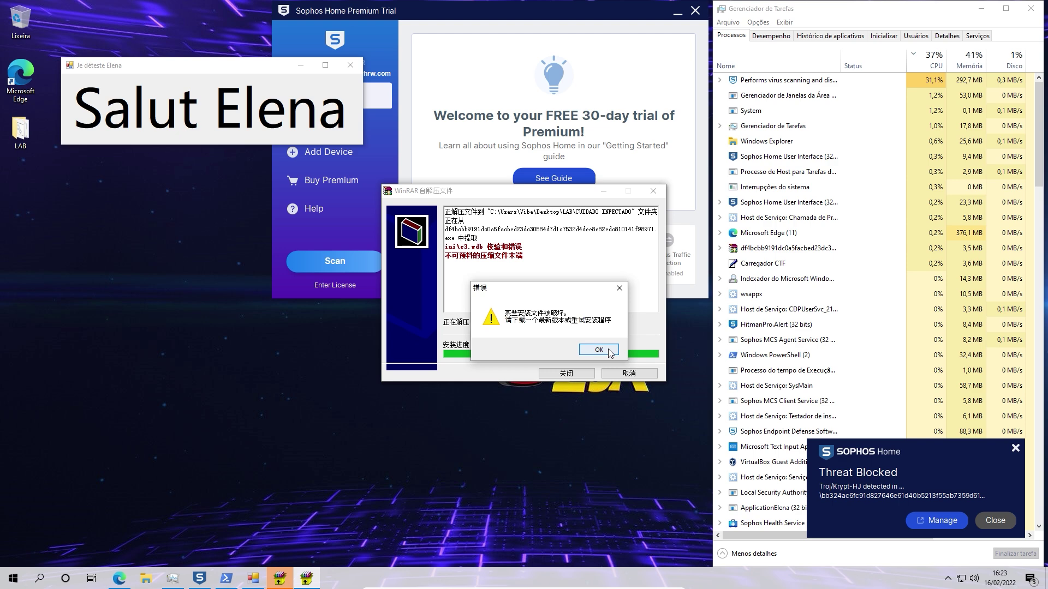
click(603, 351)
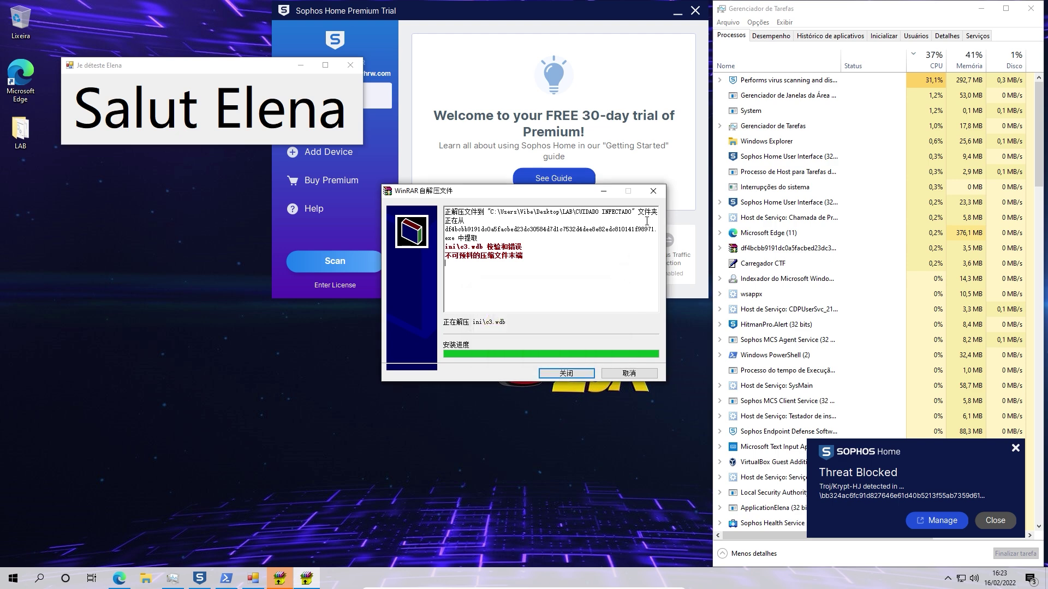
click(350, 65)
click(595, 264)
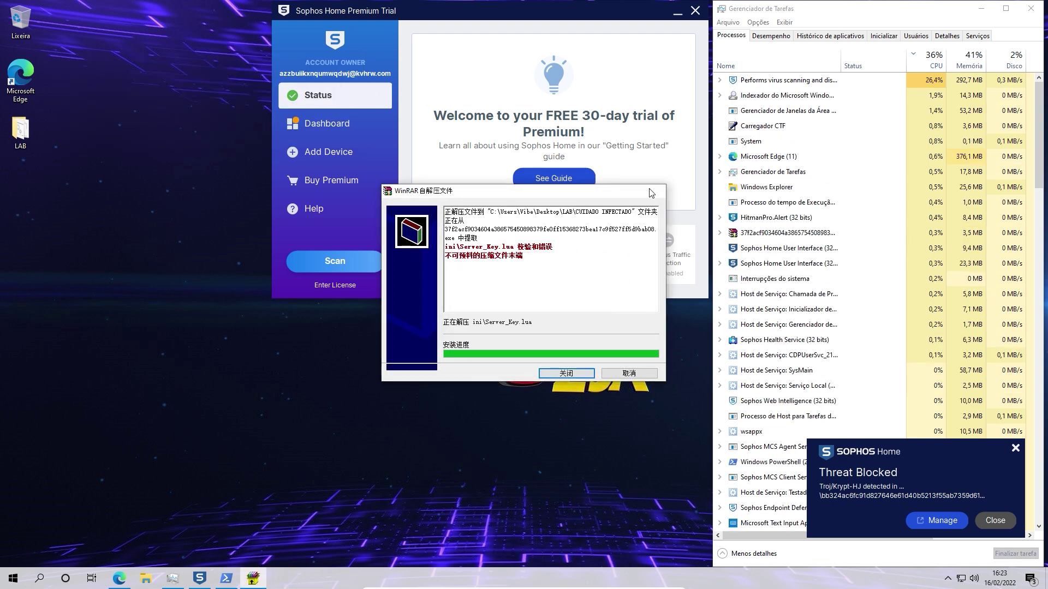
click(653, 190)
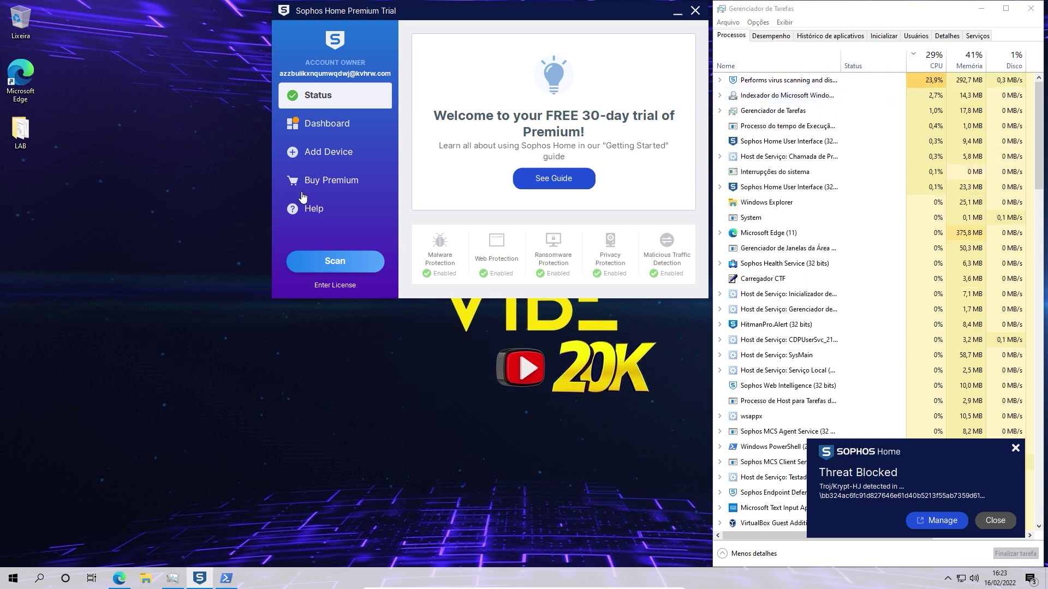
Check the size and file count of the CUIDADO INFECTADO folder in LAB through its properties.
double_click(20, 130)
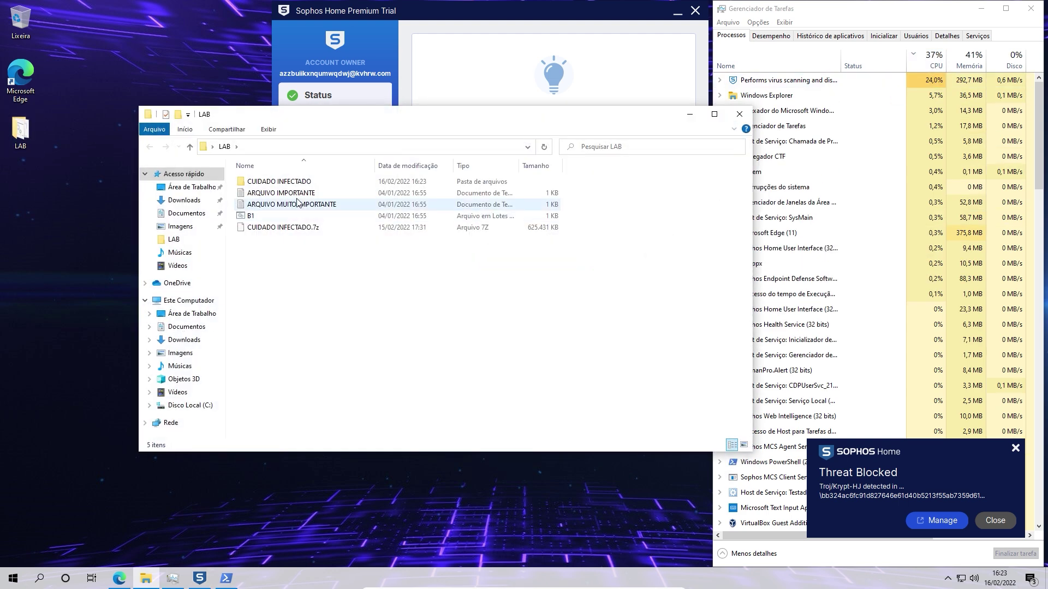
right_click(297, 182)
click(334, 390)
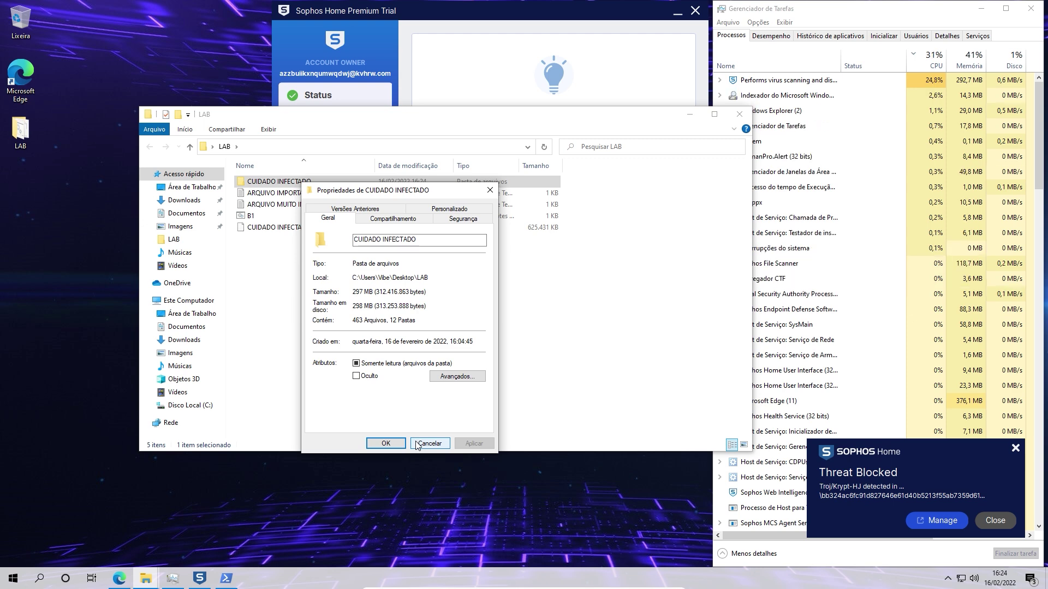
click(428, 443)
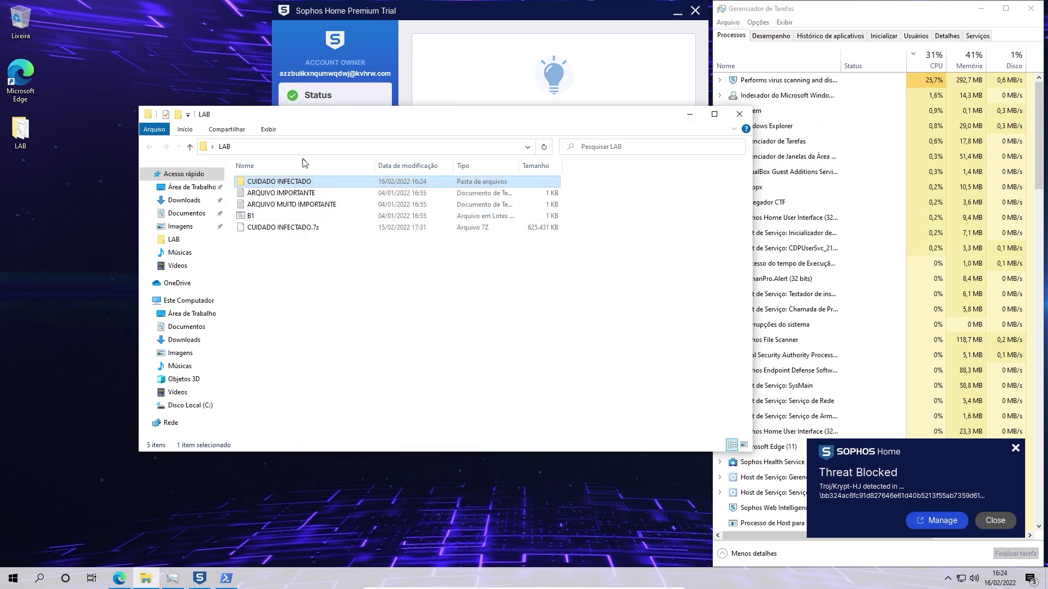
Open the ARQUIVO IMPORTANTE and ARQUIVO MUITO IMPORTANTE text files to check whether they are intact, closing each one and the LAB folder.
double_click(302, 193)
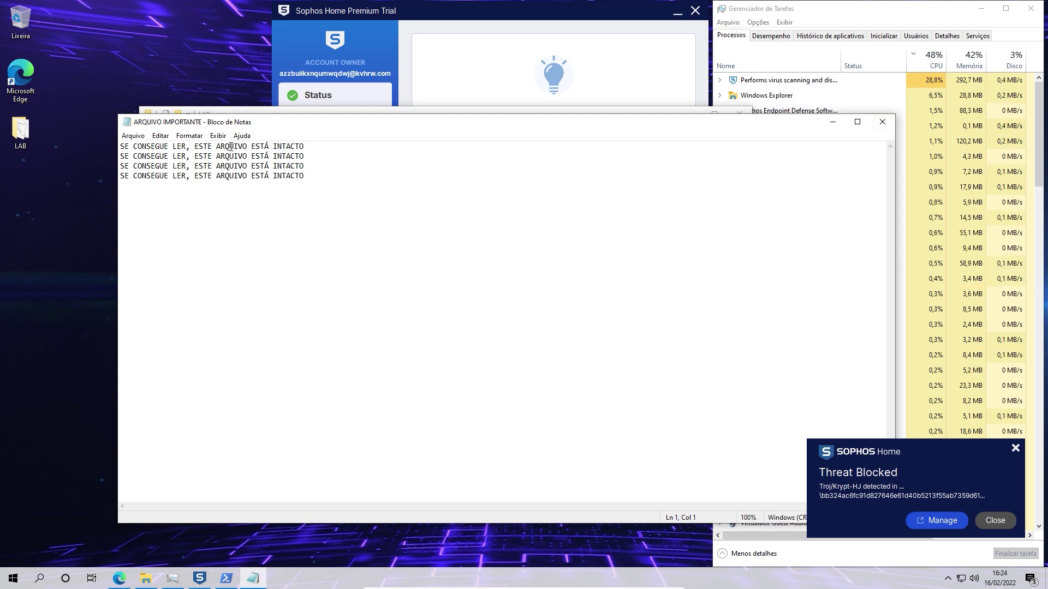
click(882, 121)
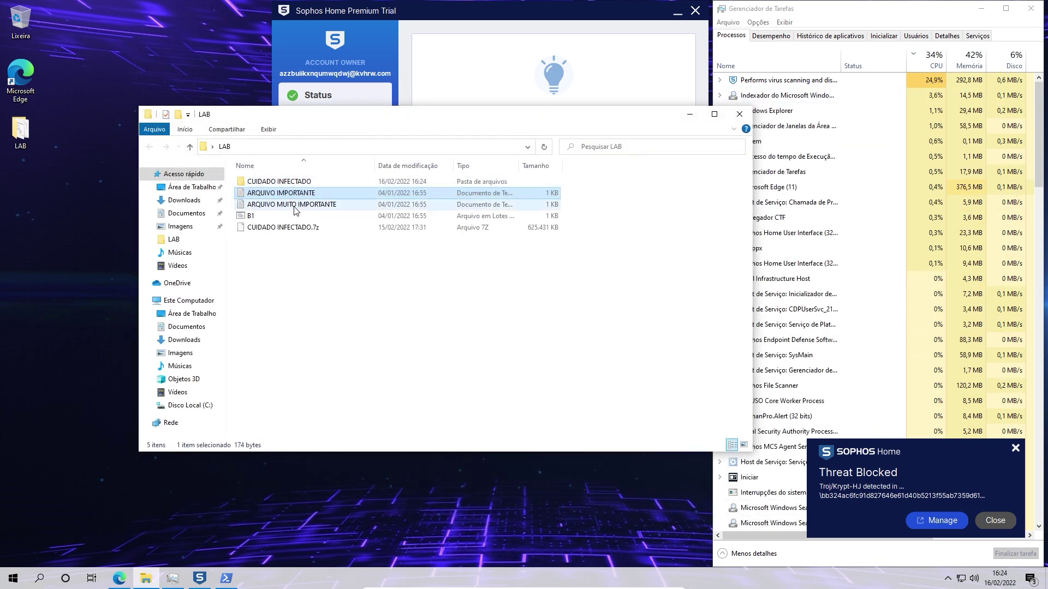
click(386, 206)
double_click(386, 207)
click(883, 124)
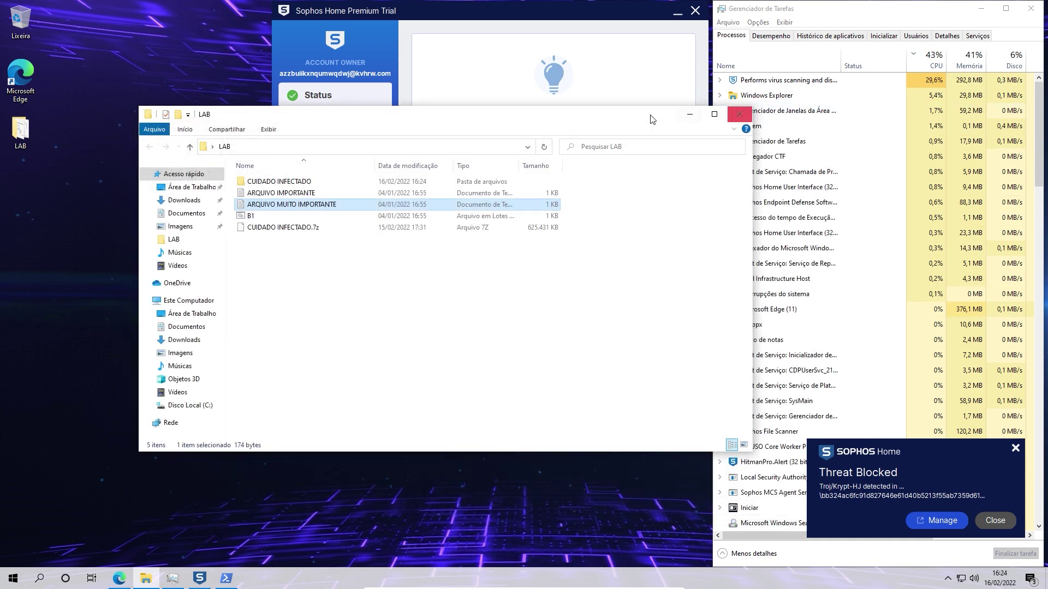
click(739, 114)
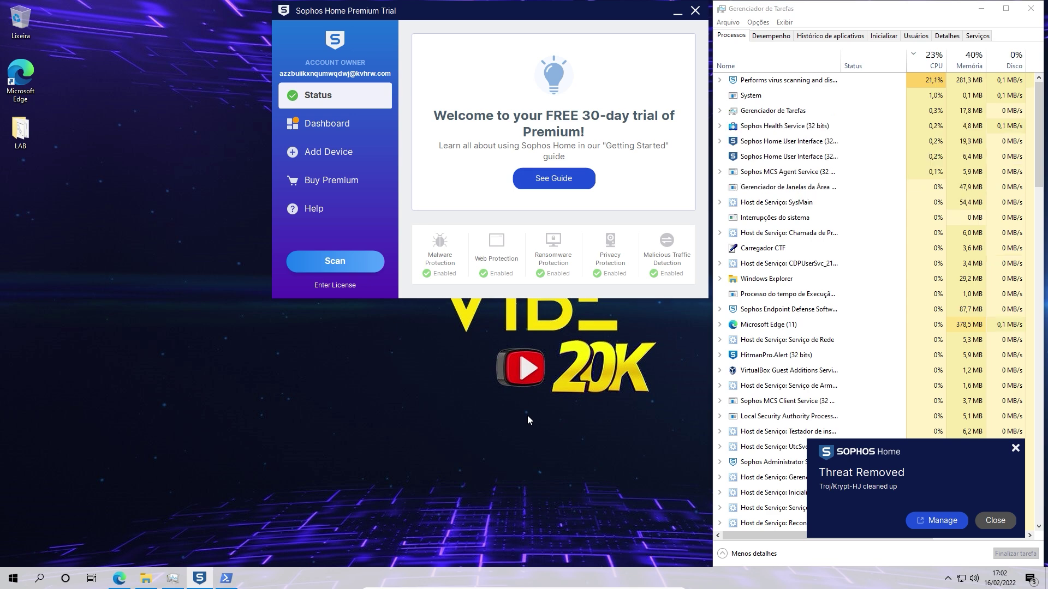
Bring back the LAB folder and check the size and file count of CUIDADO INFECTADO through its properties, closing the dialog.
click(149, 579)
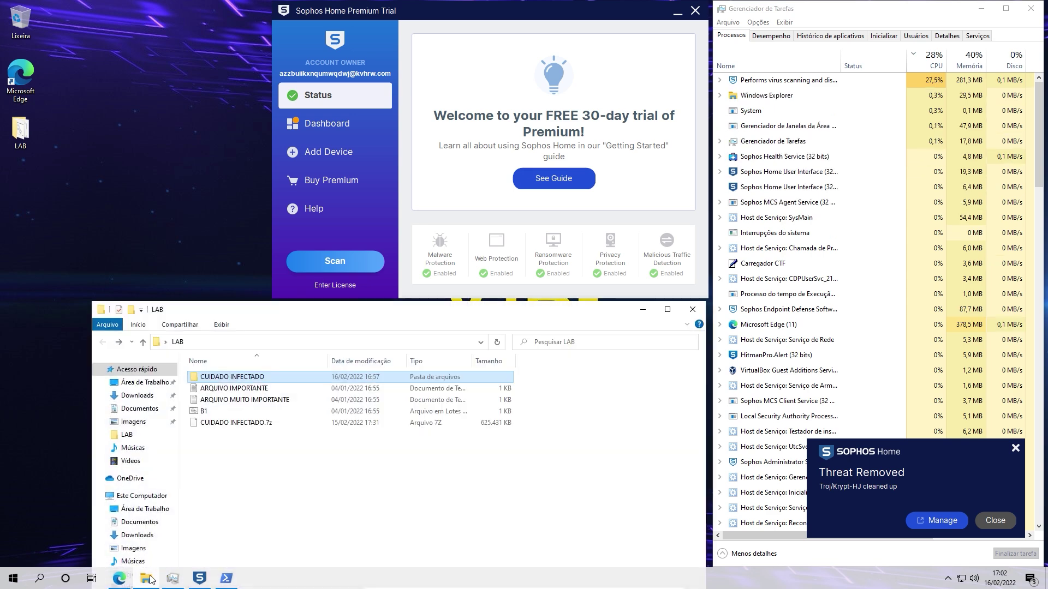
right_click(255, 380)
click(264, 363)
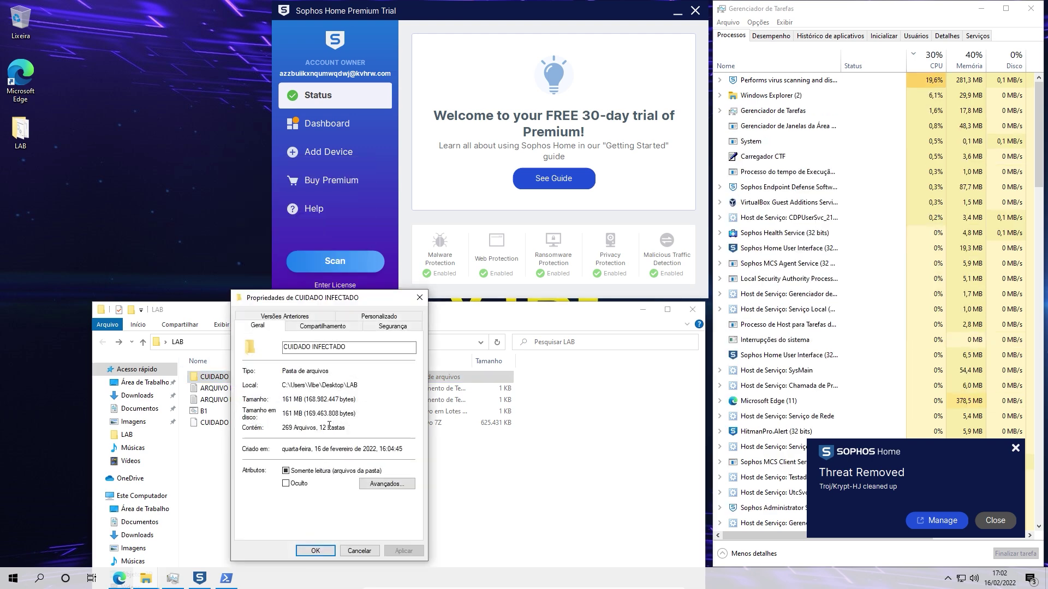
click(420, 297)
Scan the CUIDADO INFECTADO folder with Sophos Home, allowing the app to make changes to the device.
right_click(201, 380)
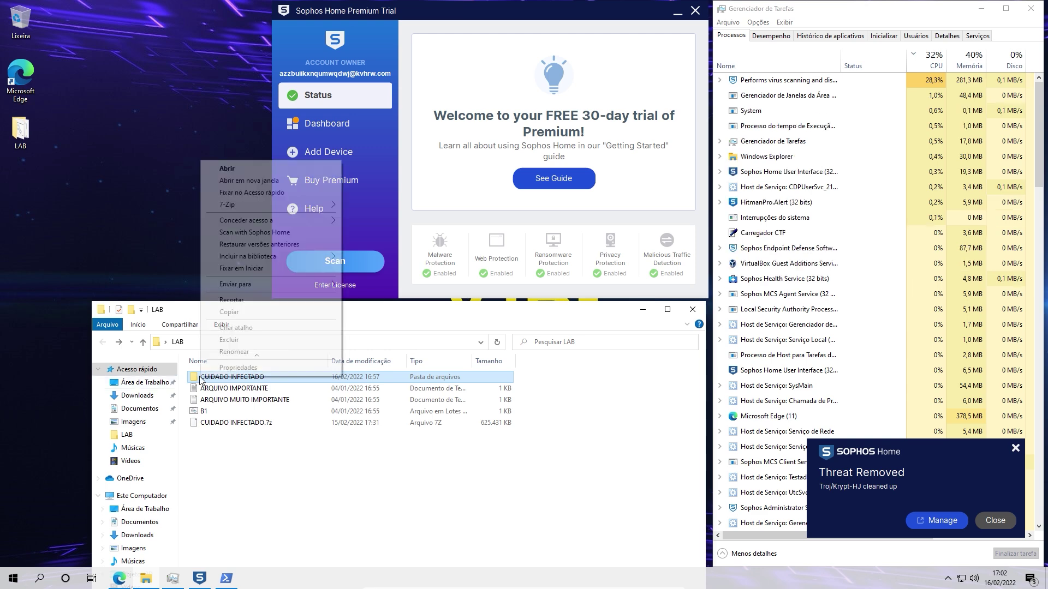
click(243, 232)
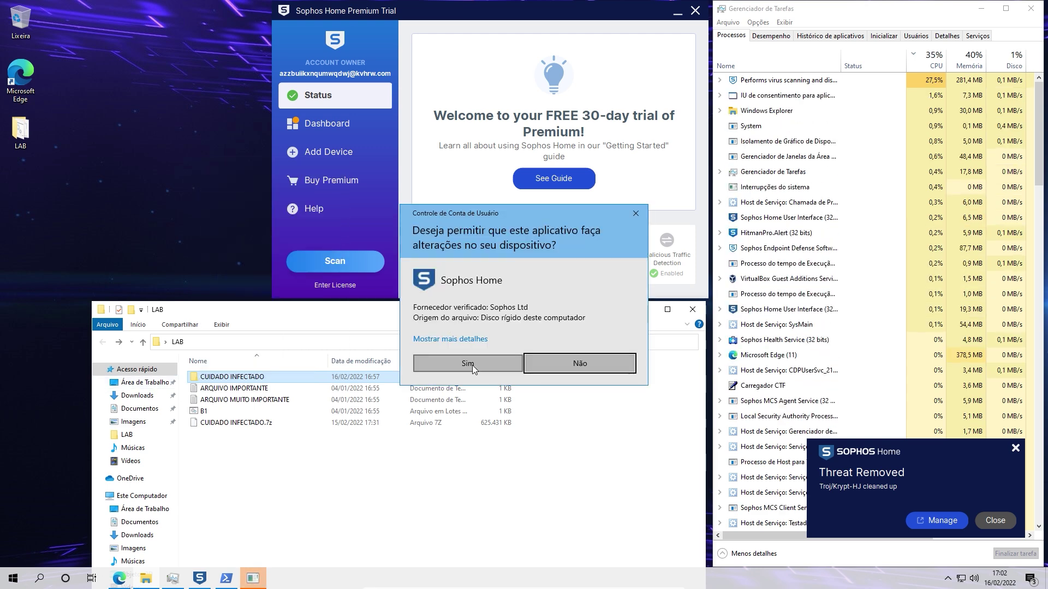
click(472, 364)
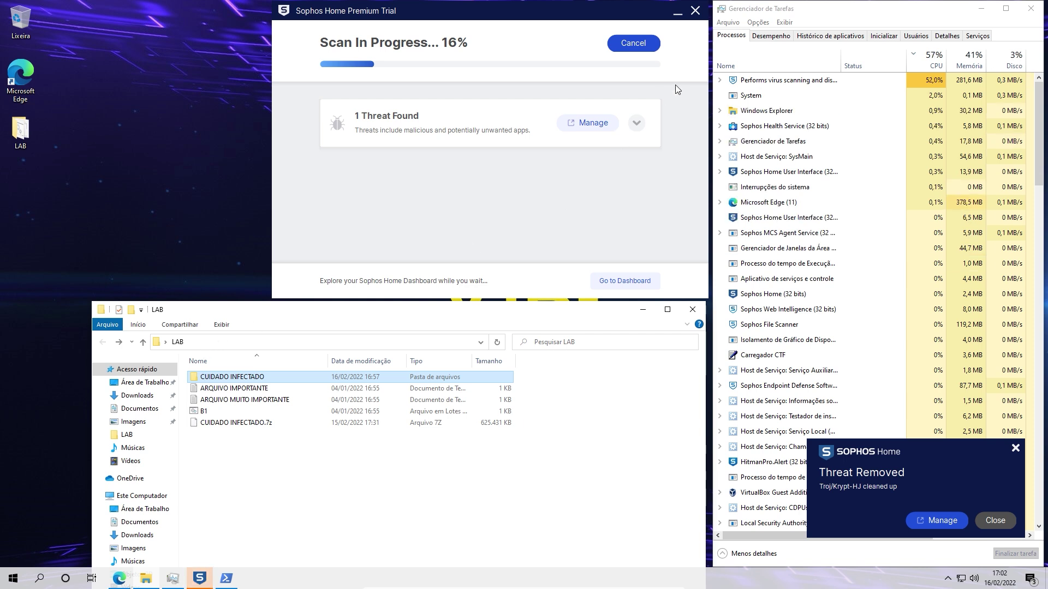
mouse_move(841, 61)
mouse_down()
mouse_move(894, 62)
mouse_move(835, 63)
mouse_up()
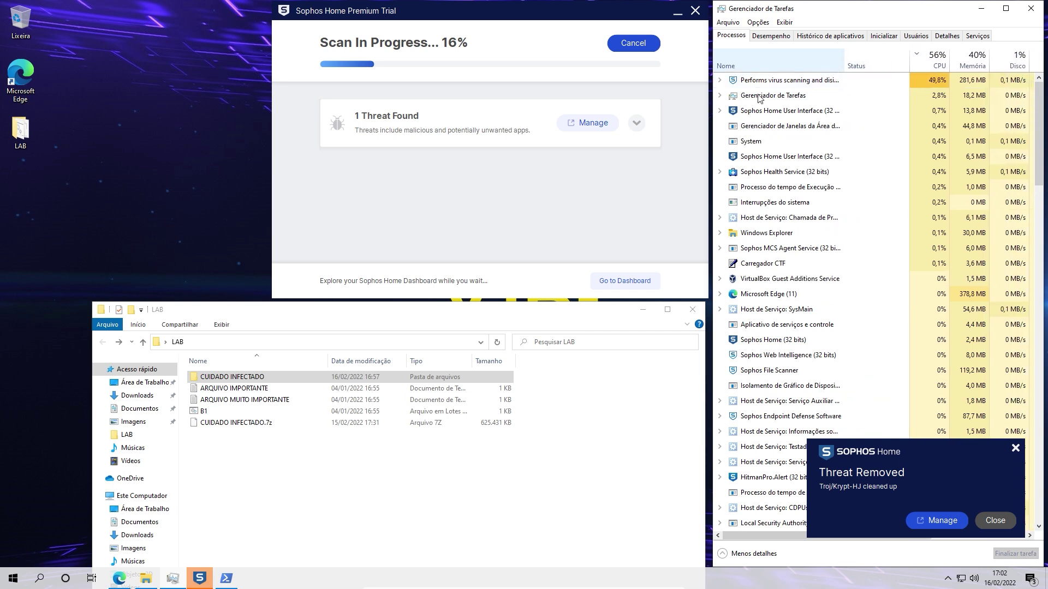
click(222, 379)
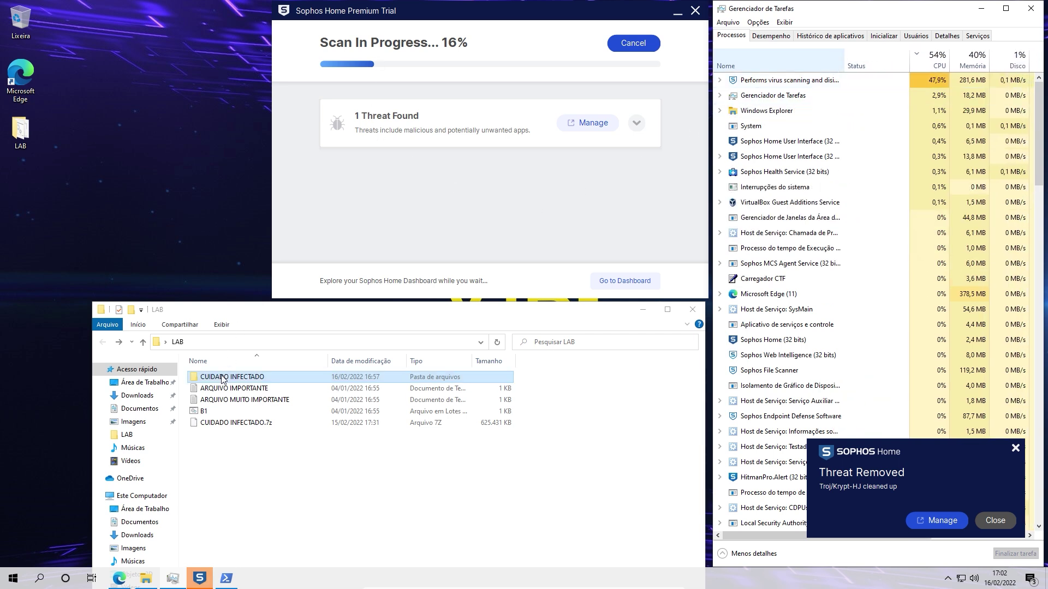
right_click(259, 376)
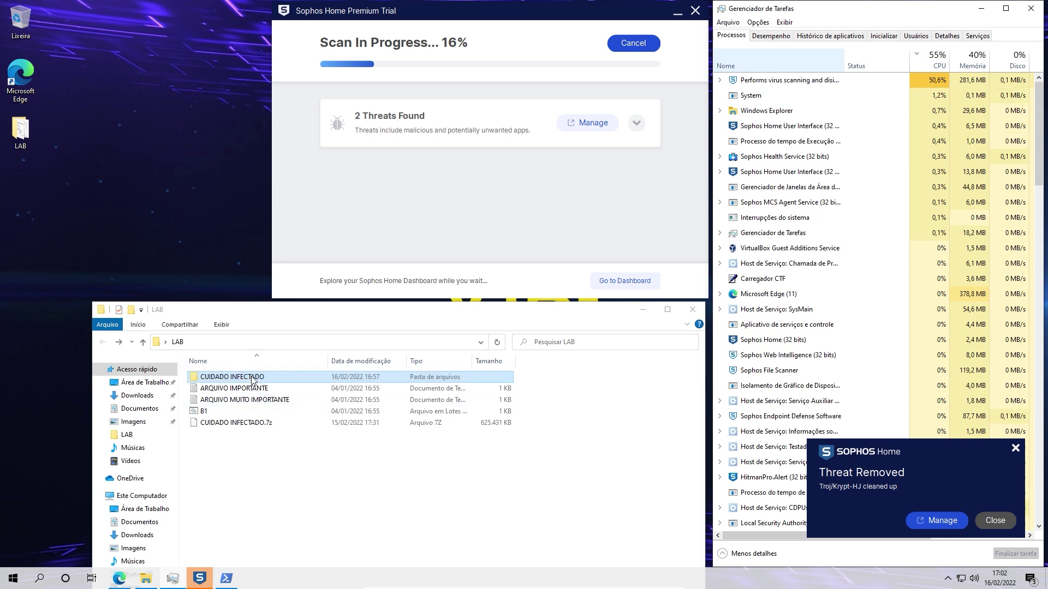
click(274, 463)
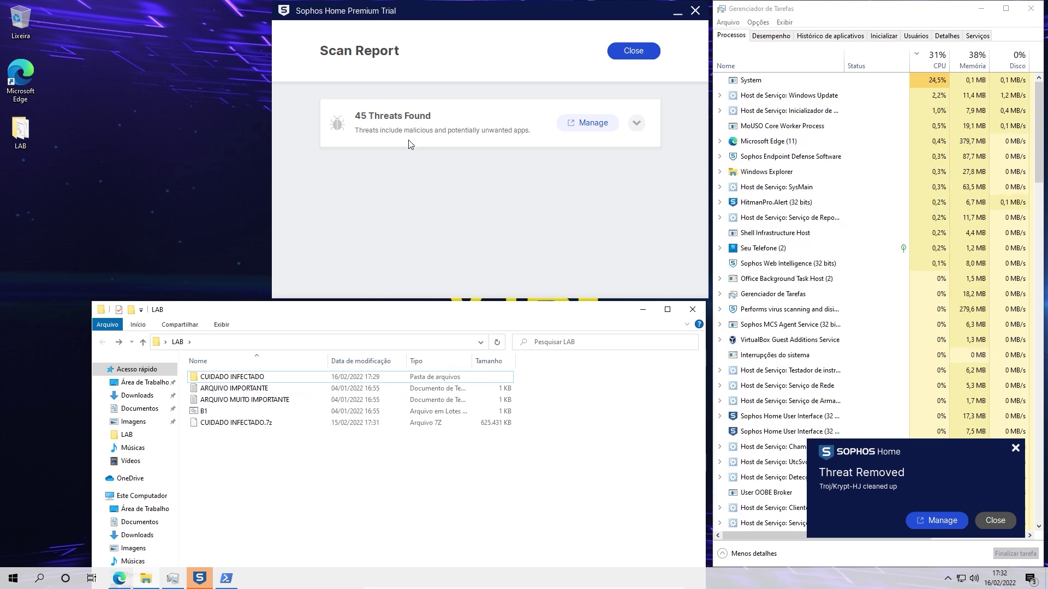
Recheck the size and file count of CUIDADO INFECTADO after the scan, and open the folder to inspect its remaining samples, closing it.
right_click(199, 376)
click(234, 364)
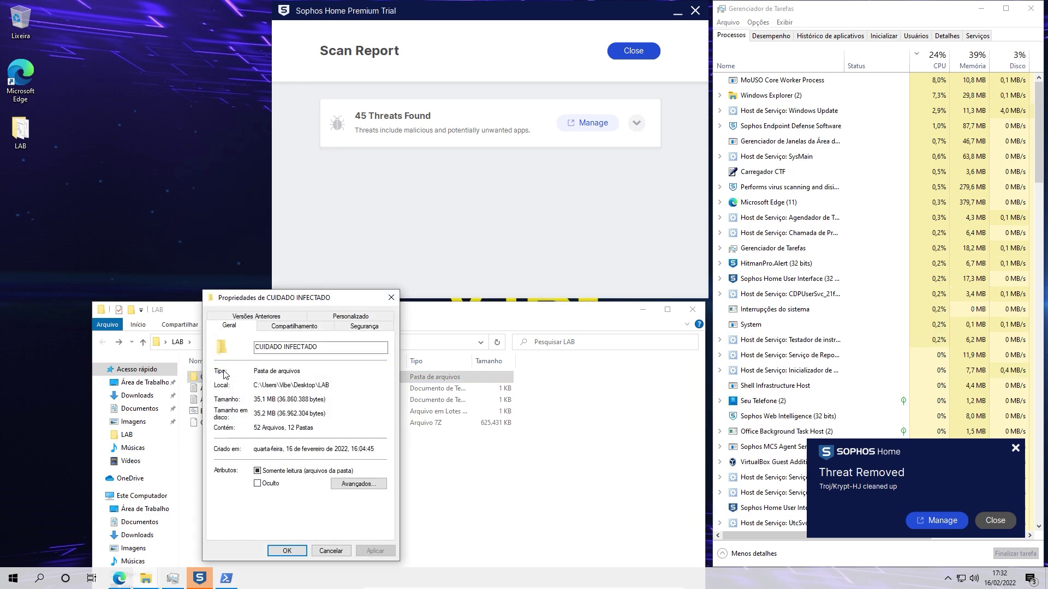
click(331, 550)
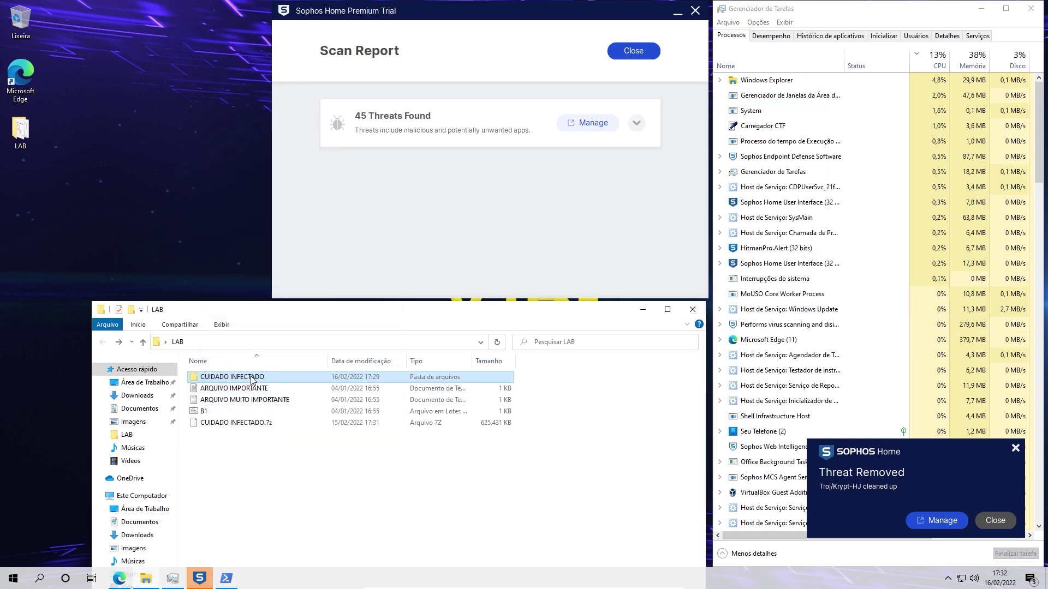
double_click(252, 377)
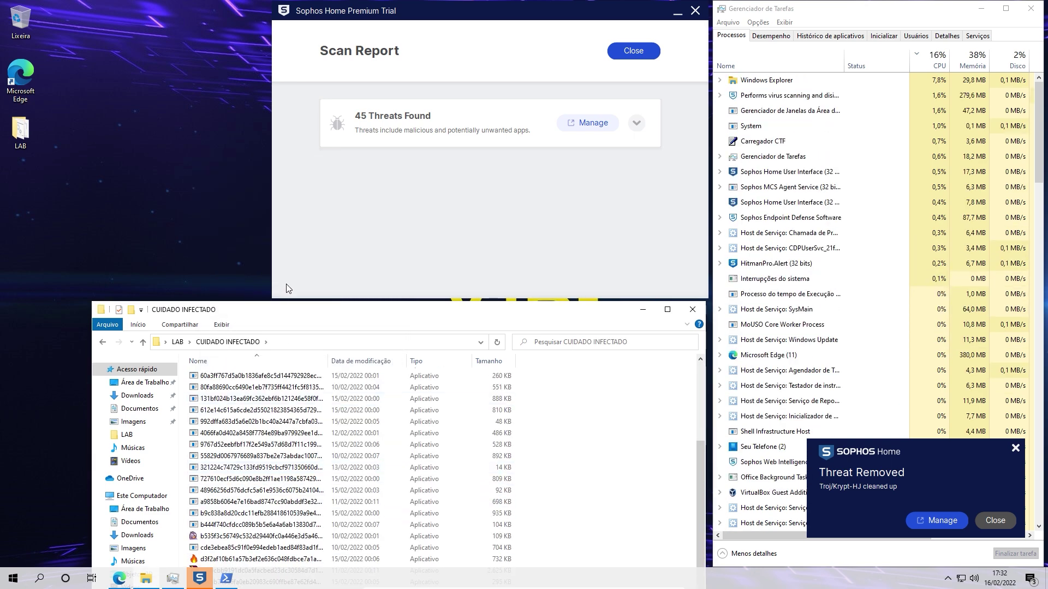
drag(290, 302, 259, 94)
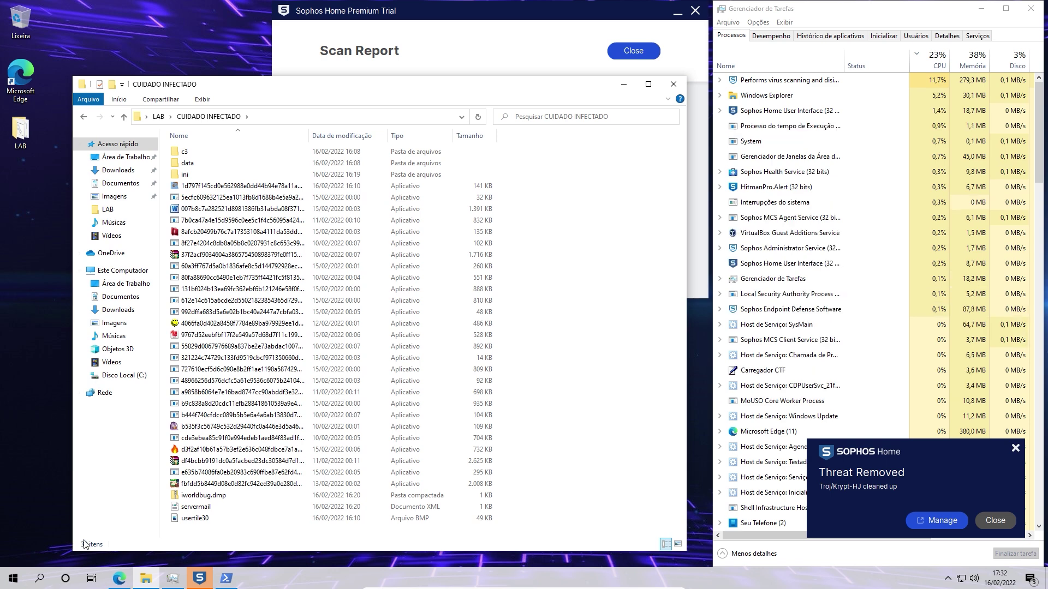
click(673, 84)
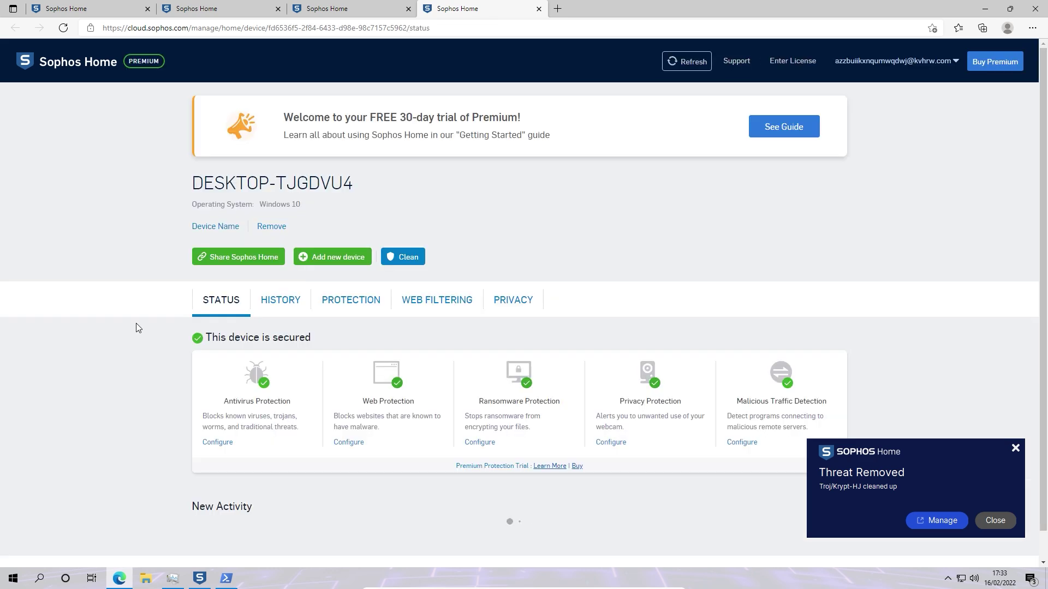
Look over the New Activity entries on the device's Sophos Home web dashboard, and minimize the browser.
scroll(136, 324, down, 3)
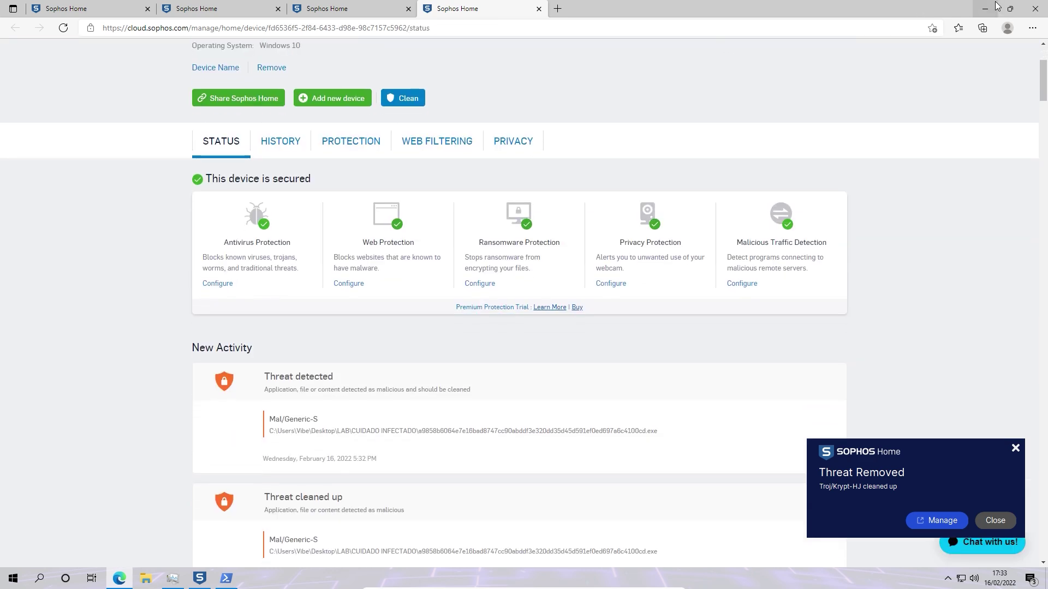
click(988, 7)
Open the ARQUIVO IMPORTANTE text file from LAB to check whether it is intact, closing it and minimizing the folder.
double_click(15, 139)
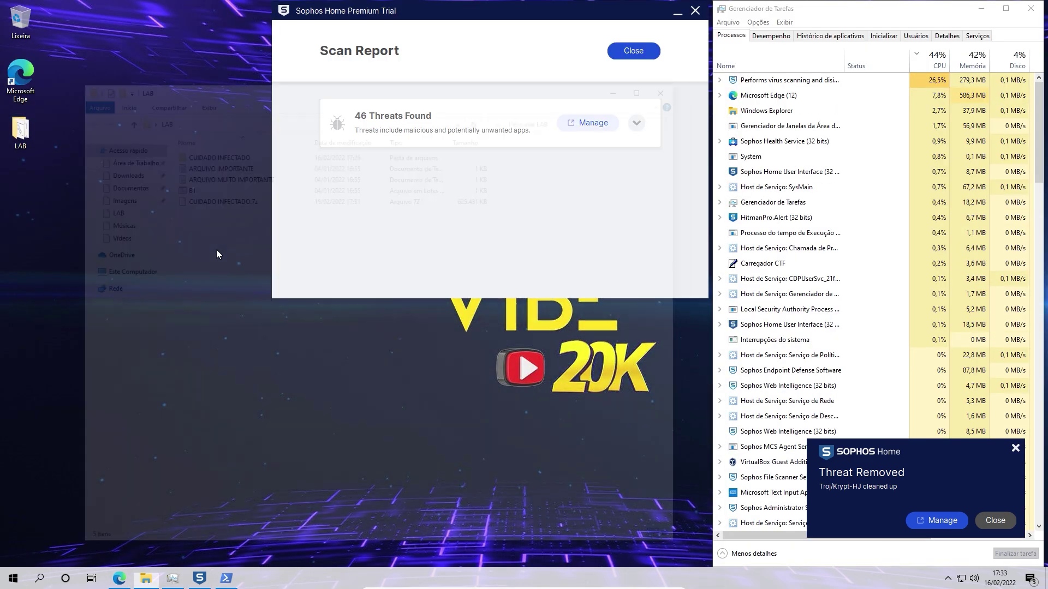
click(203, 164)
double_click(203, 164)
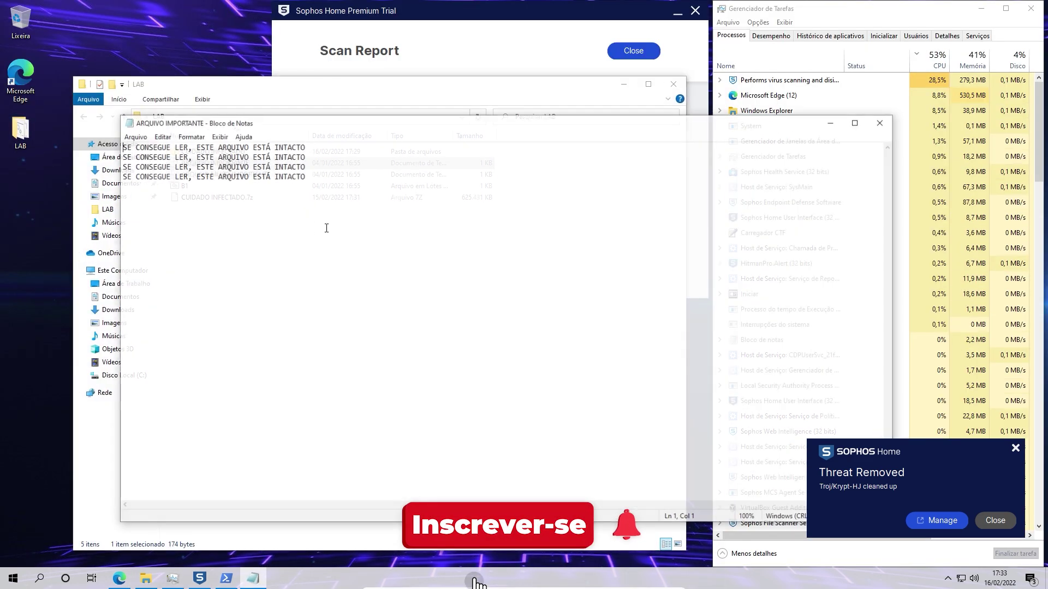
click(882, 121)
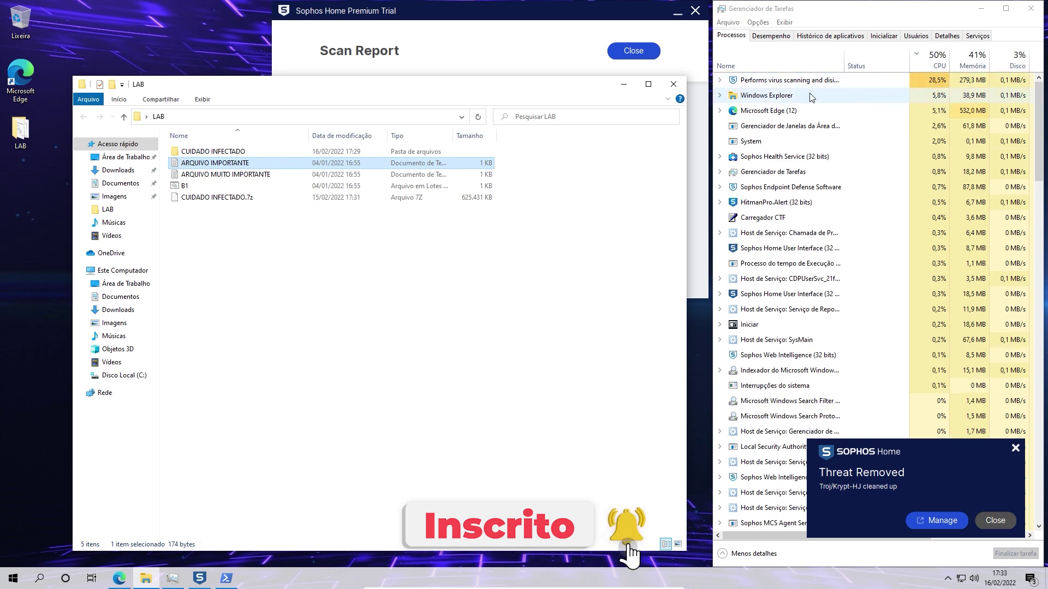
click(623, 84)
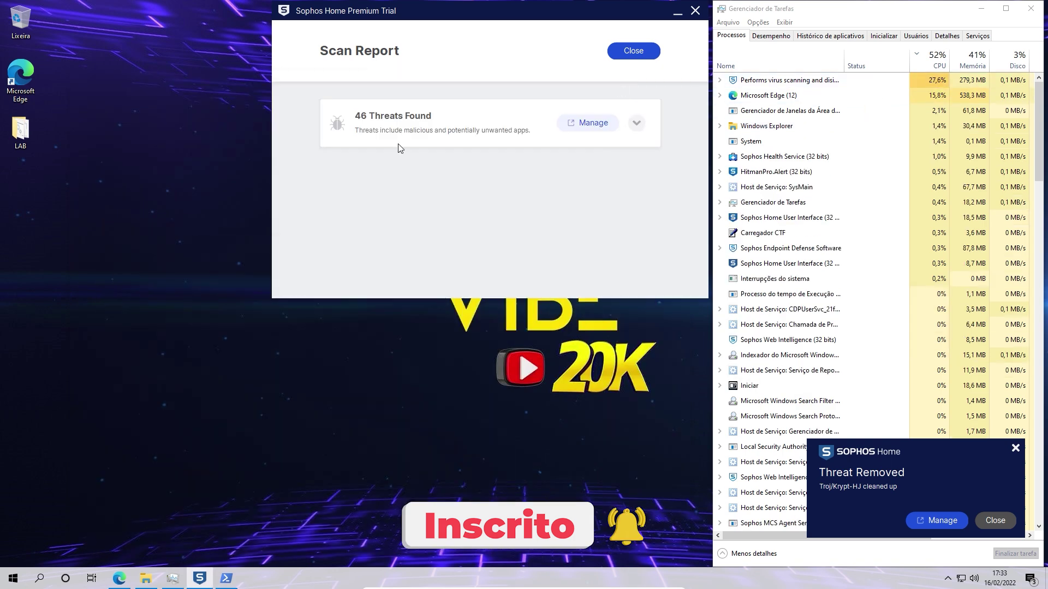
Expand the threats in the Sophos Home scan report and review each detection's name, file count and cleanup status.
click(636, 122)
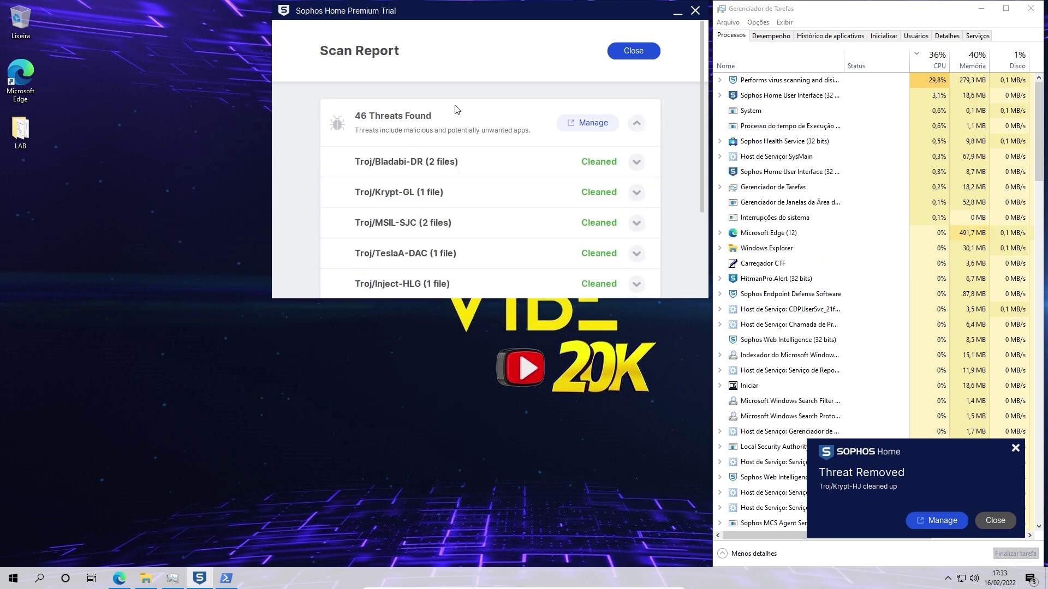
scroll(497, 206, down, 10)
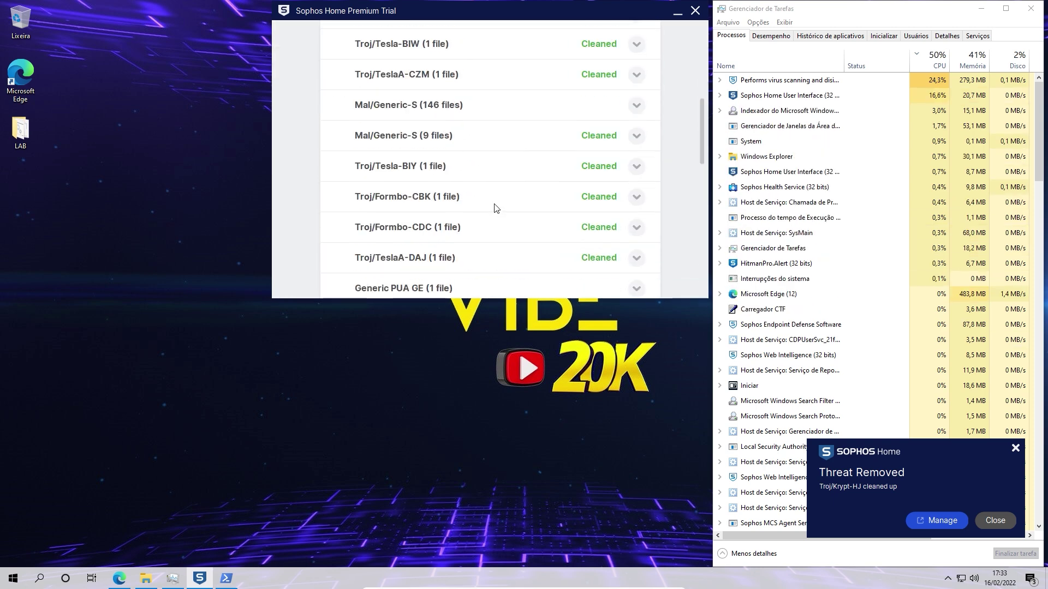
scroll(495, 208, down, 3)
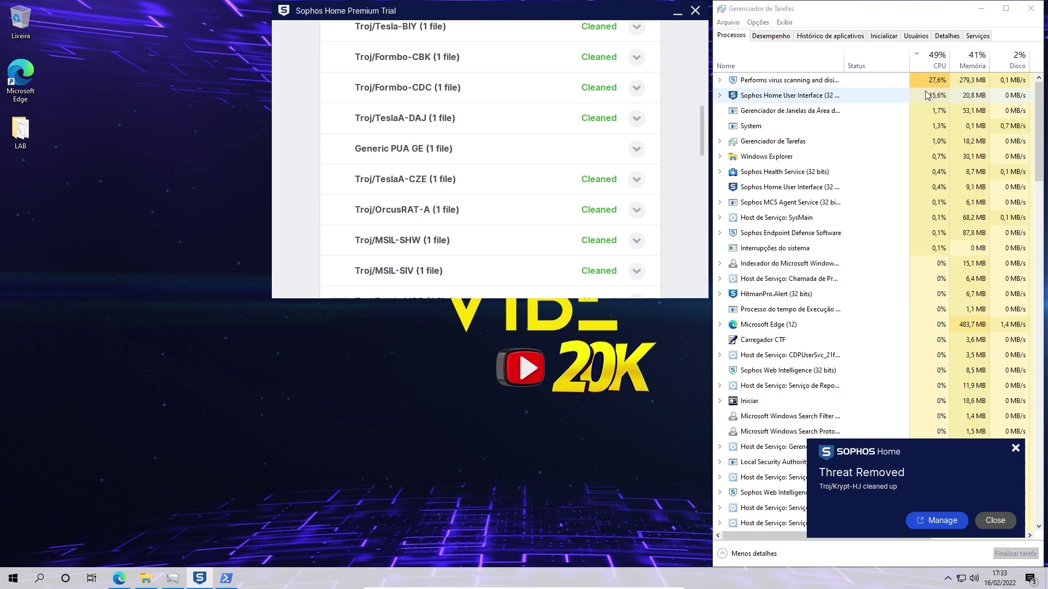
scroll(535, 218, down, 10)
scroll(537, 219, up, 5)
scroll(537, 220, up, 18)
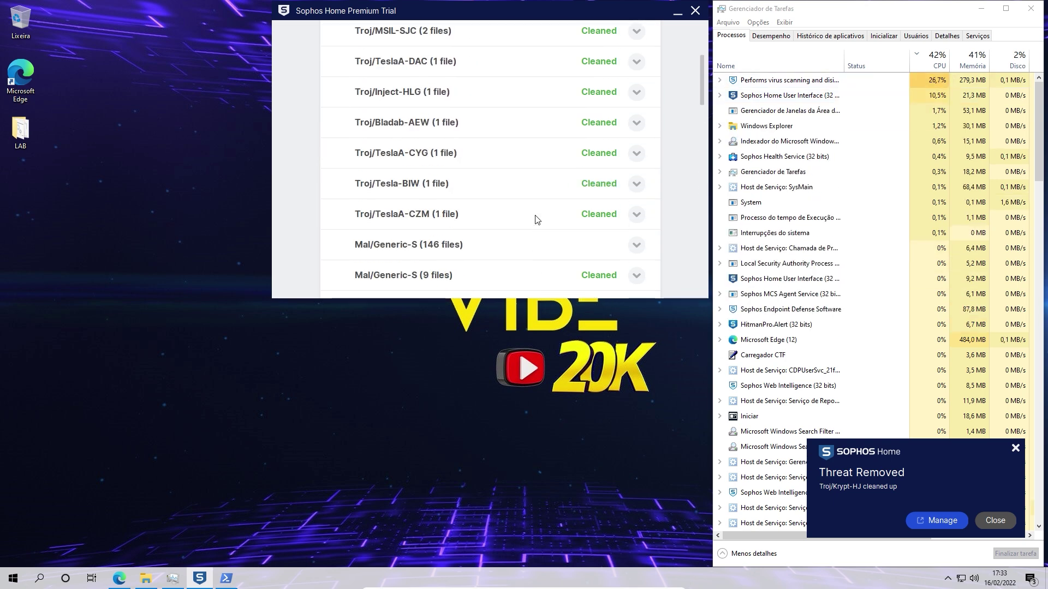
scroll(537, 220, up, 4)
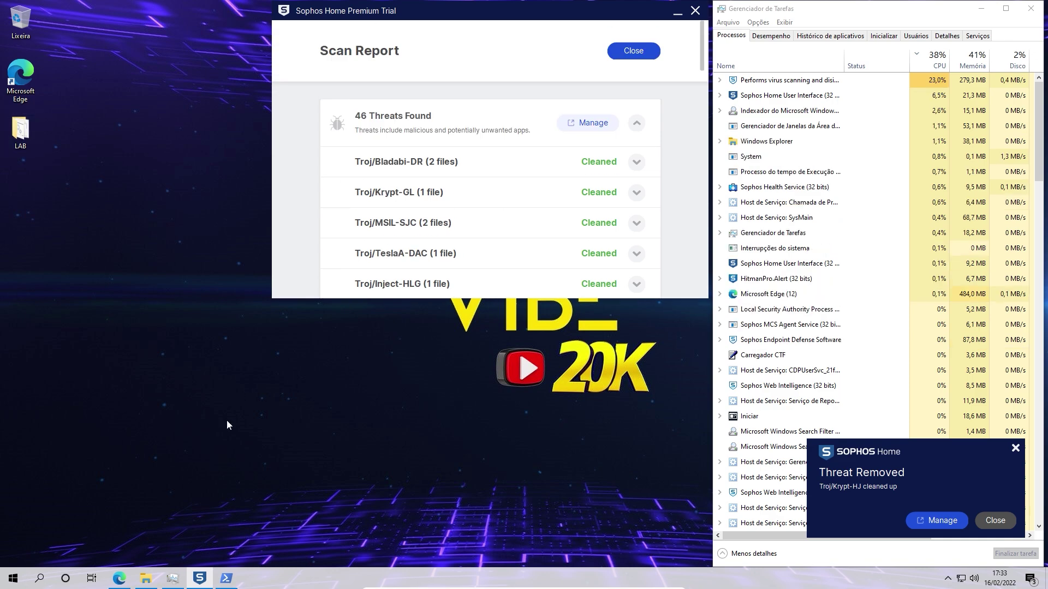
Switch to the Sophos Home web dashboard in Edge and review the device's protection status and latest threat activity.
click(121, 583)
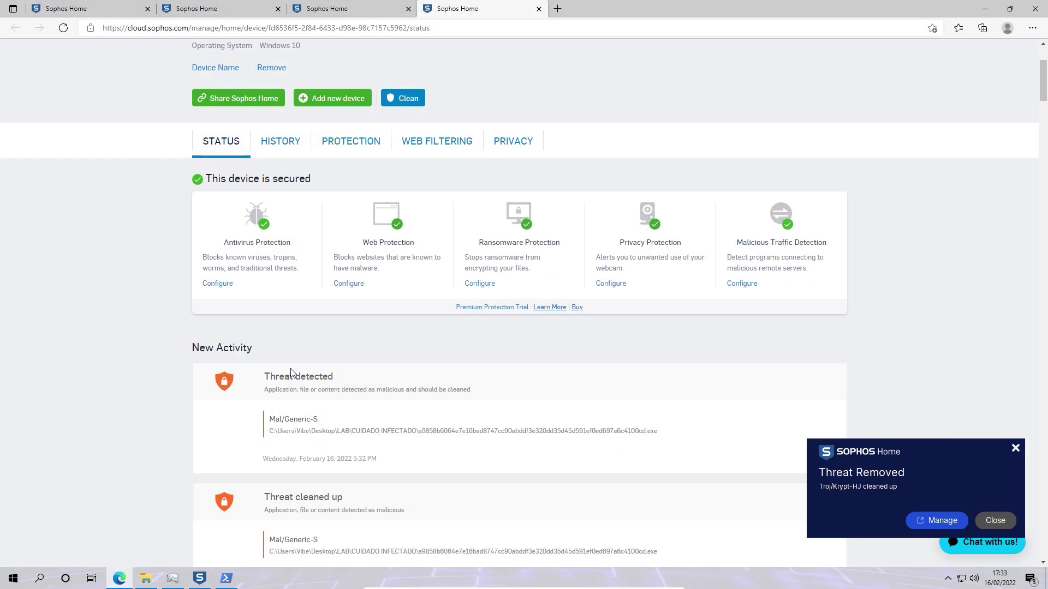
scroll(374, 334, up, 3)
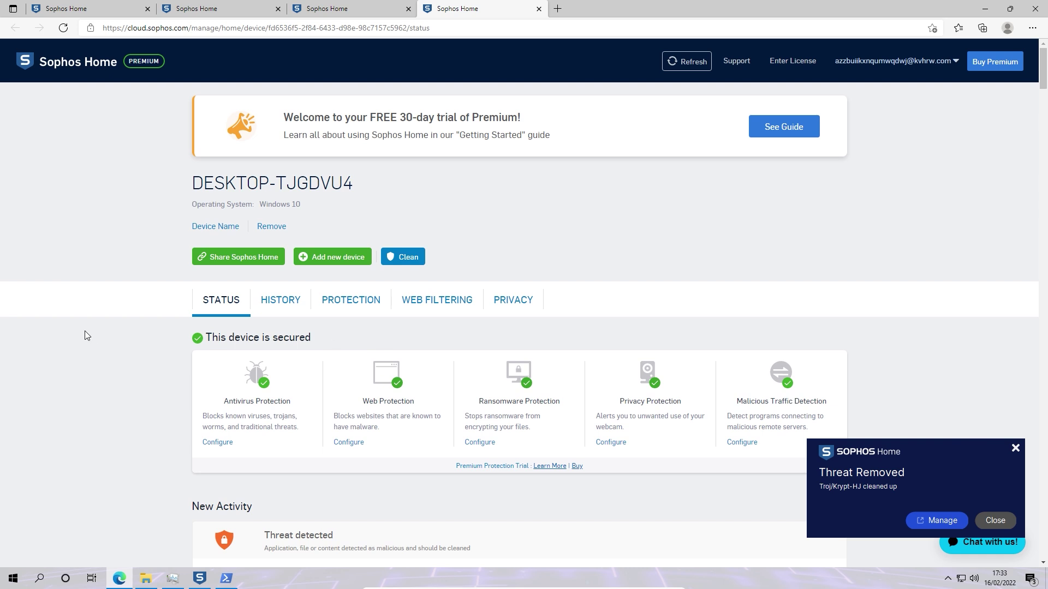
scroll(84, 331, down, 7)
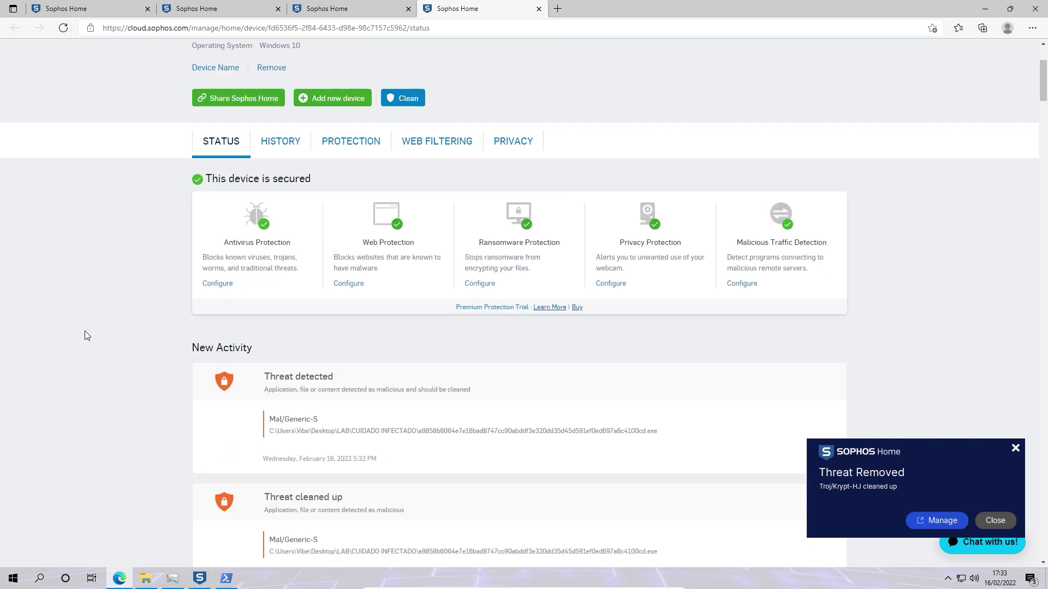